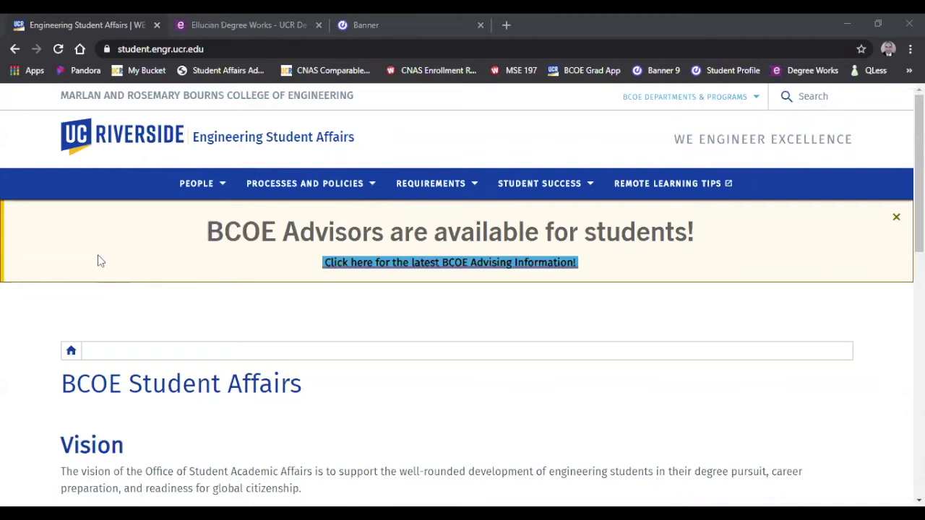
Step: Open the Majors page under the site's requirements and find the Suggested Course Plans list
mouse_move(433, 192)
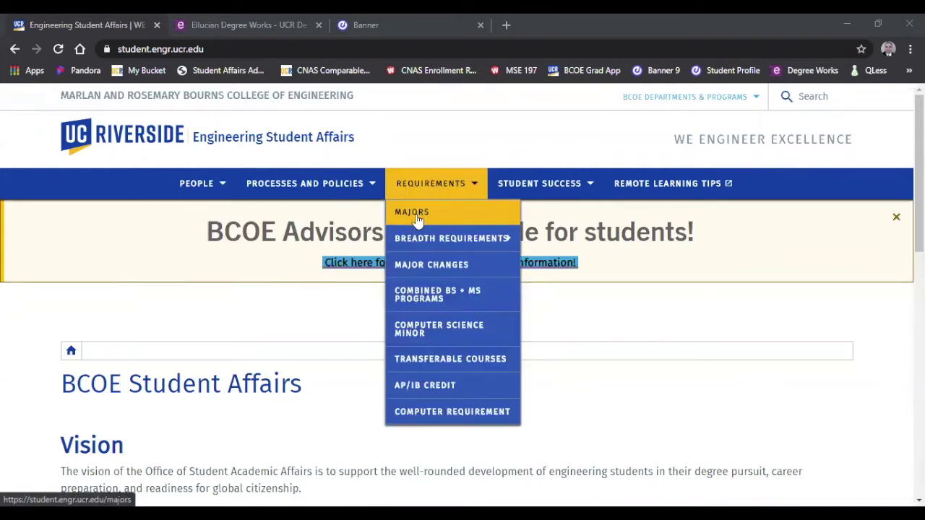
left_click(417, 219)
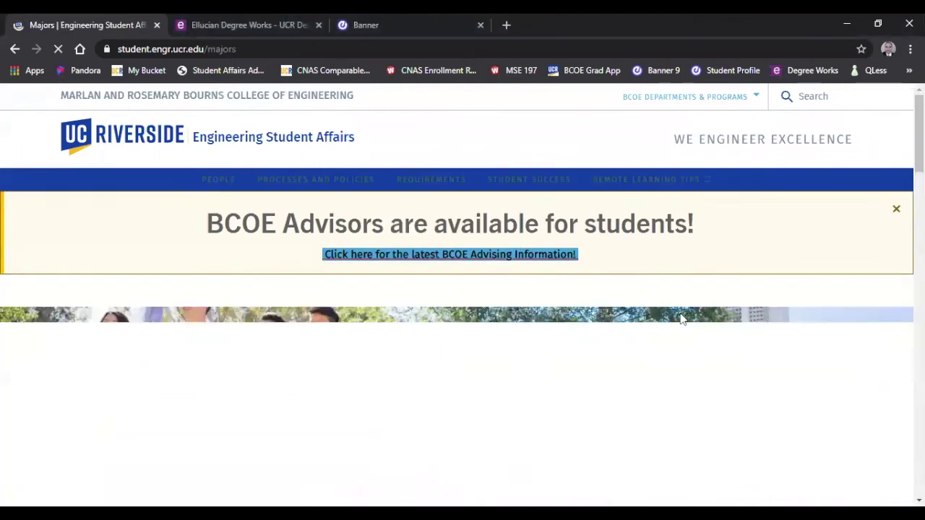
scroll(626, 328, "down", 5)
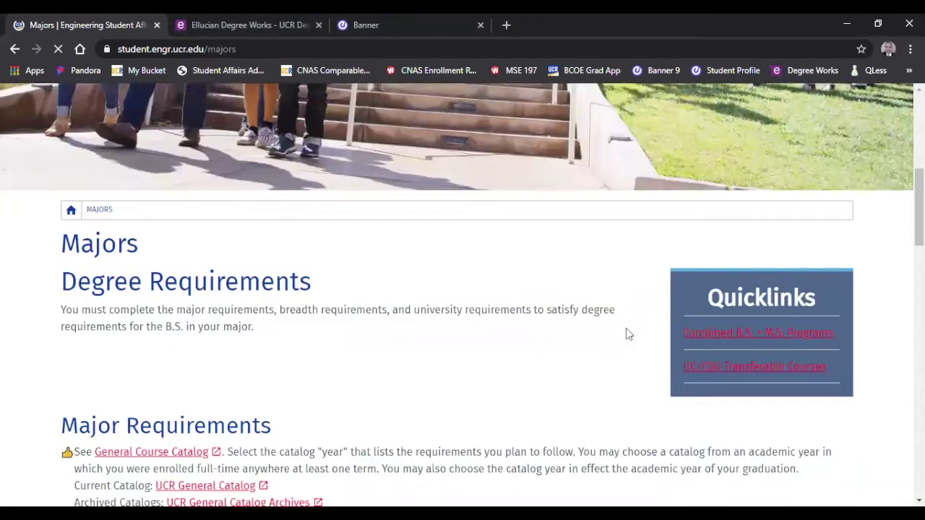
scroll(626, 328, "down", 15)
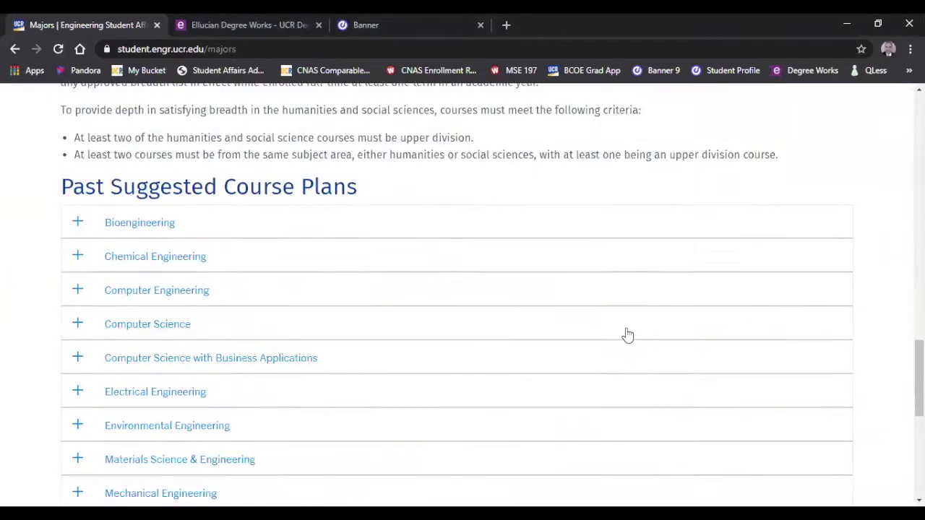
scroll(627, 335, "down", 1)
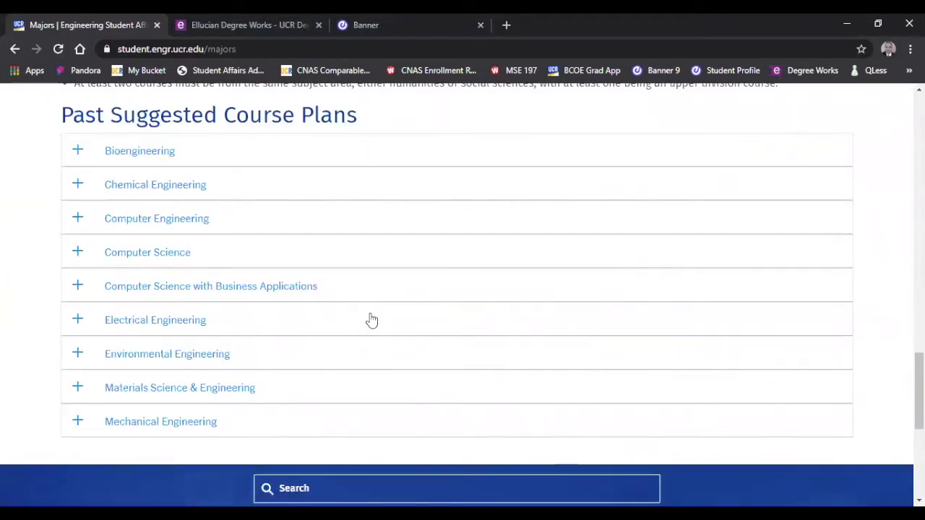
scroll(372, 320, "up", 5)
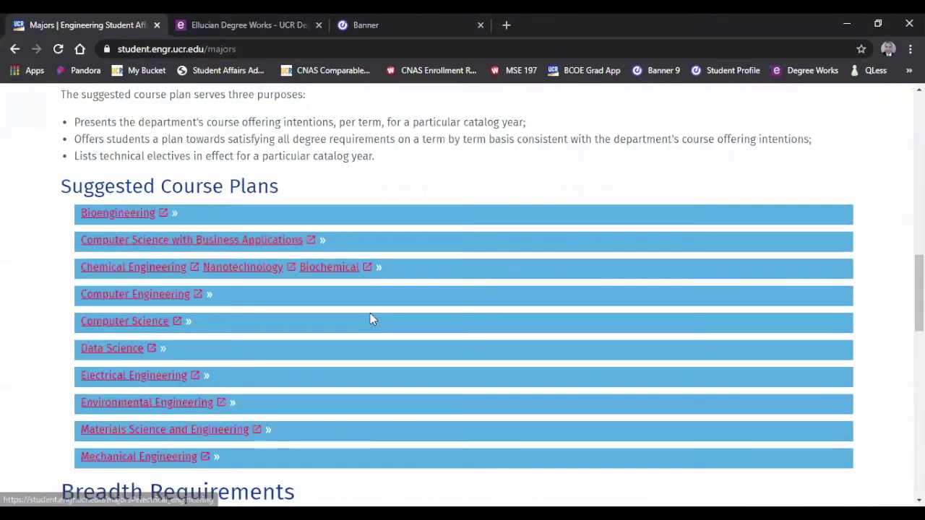
scroll(370, 320, "down", 1)
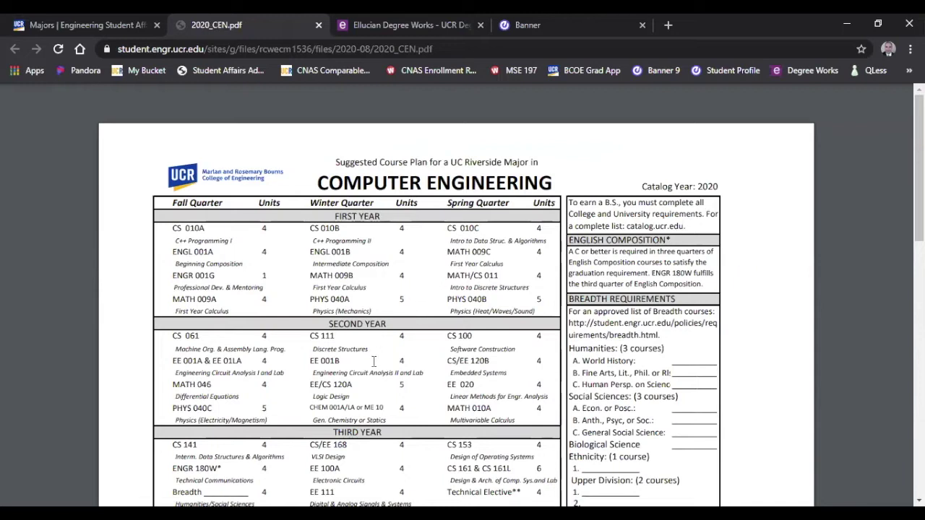
Step: Review the Computer Engineering suggested course plan for catalog year 2020, and close the document
scroll(372, 367, "down", 2)
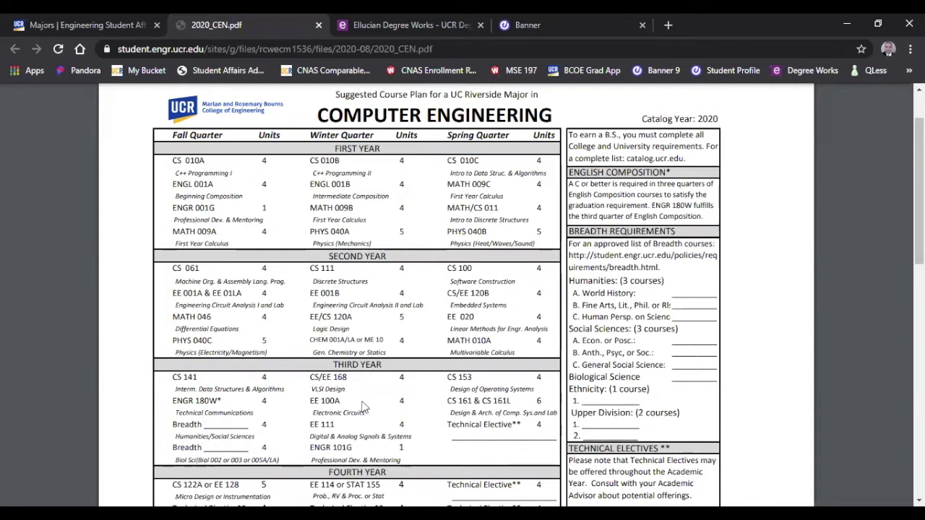
scroll(364, 408, "up", 1)
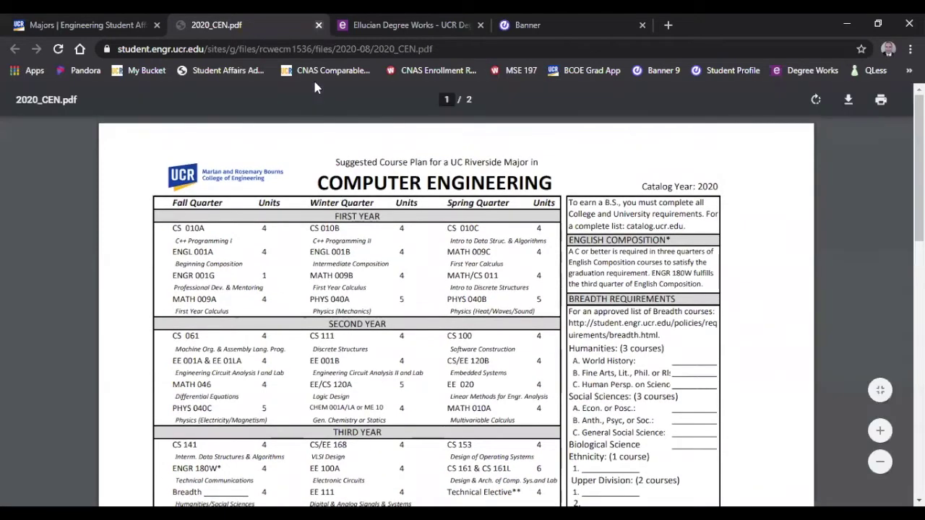
key("ctrl+w")
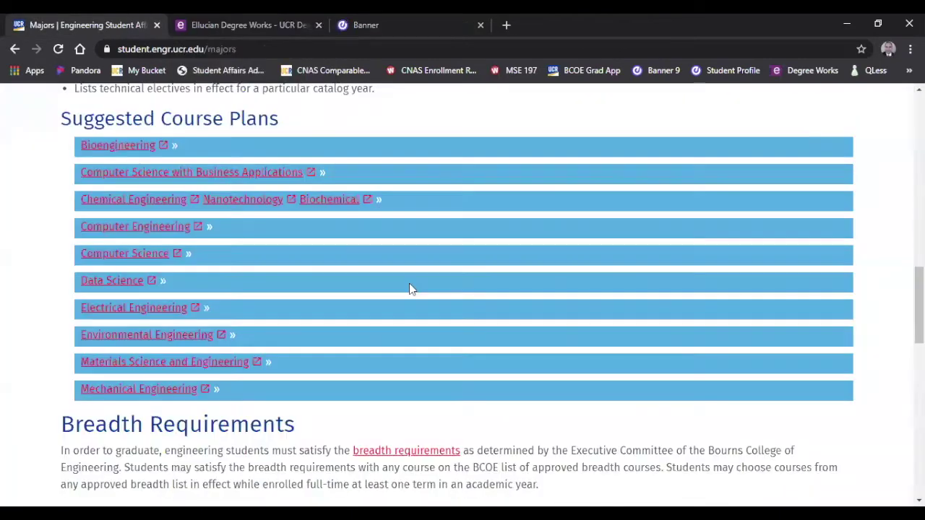
Step: Return to the start of the Majors page and locate the Breadth Requirements entry among the site's requirements
scroll(436, 316, "up", 8)
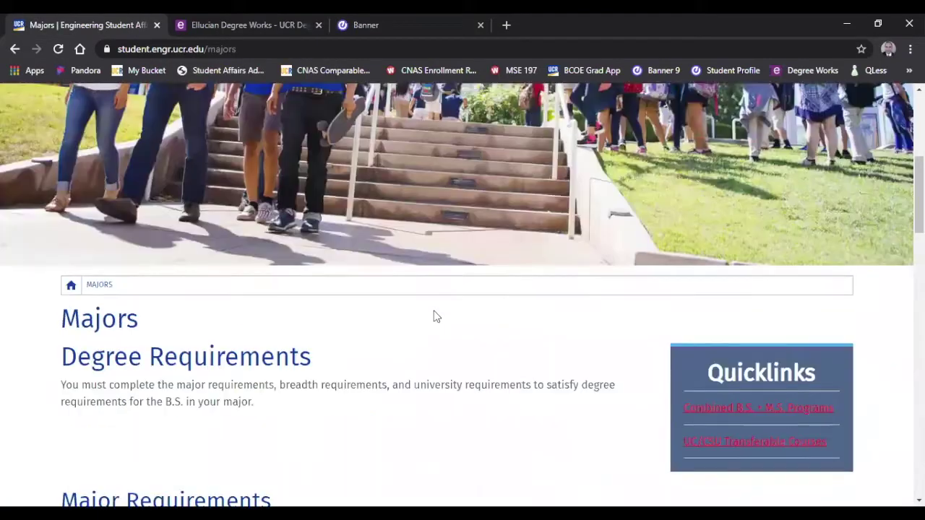
scroll(433, 310, "up", 5)
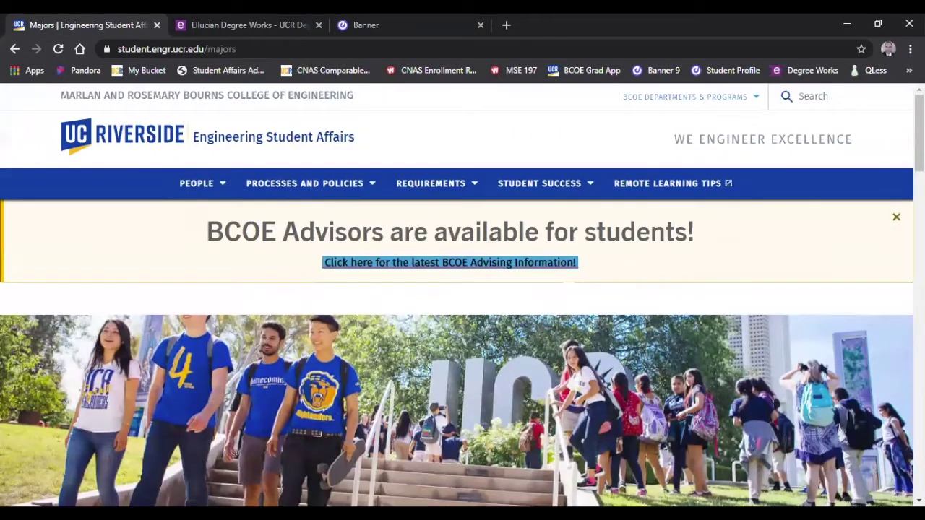
mouse_move(420, 187)
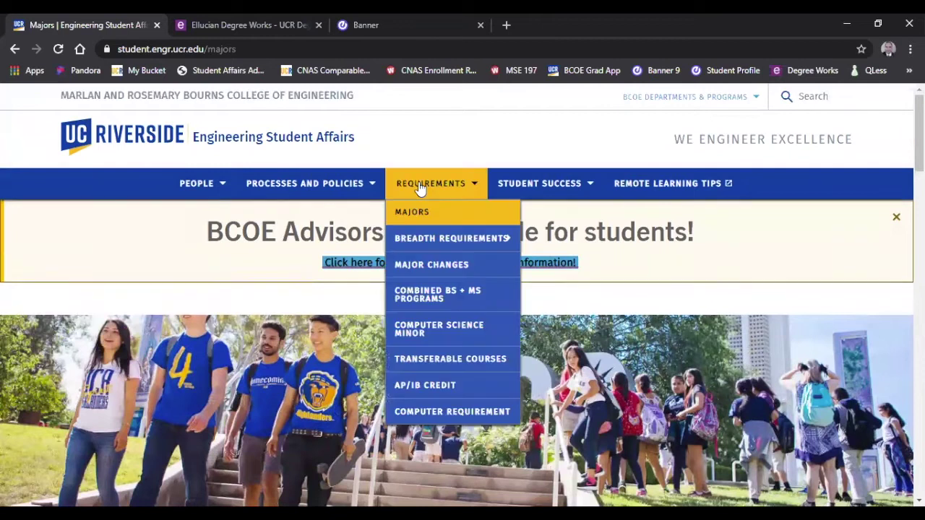
mouse_move(441, 239)
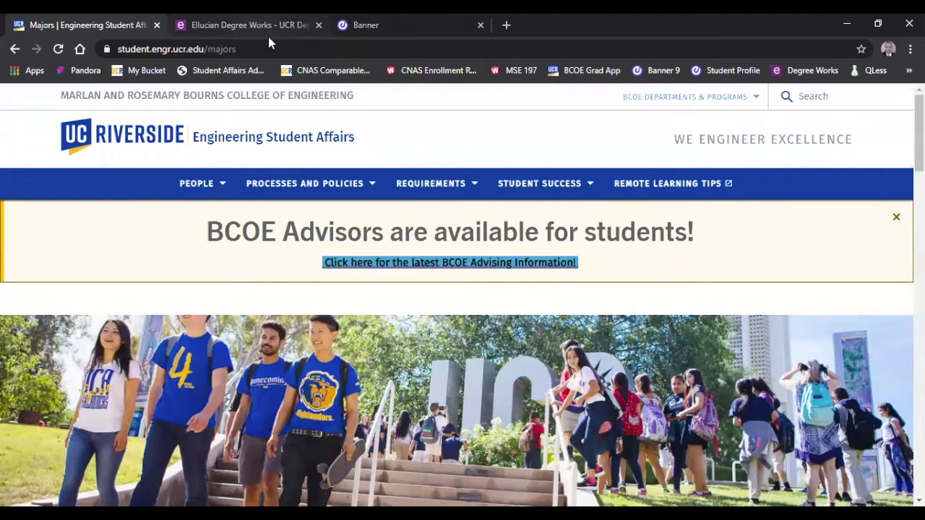
Step: Switch to the Degree Works audit and examine the Bourns College of Engineering breadth section, from English Composition through Natural Sciences
left_click(249, 25)
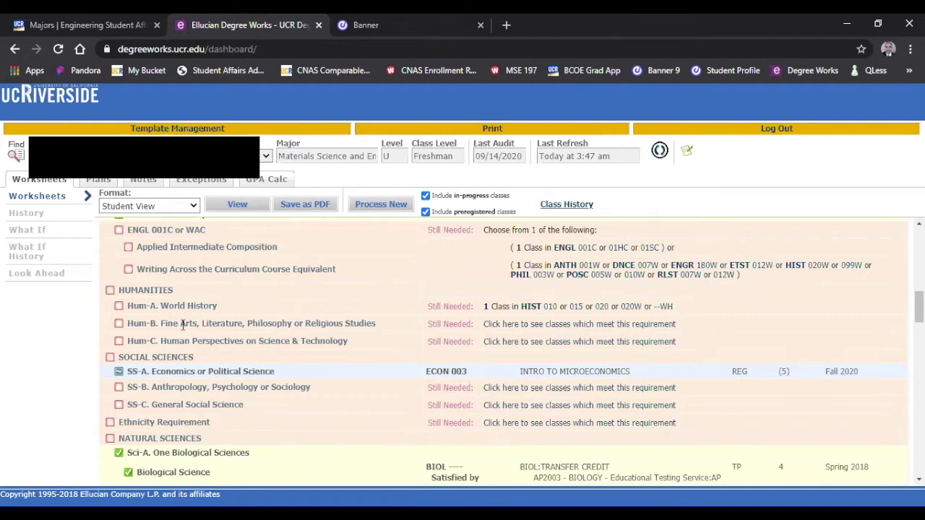
scroll(183, 323, "up", 2)
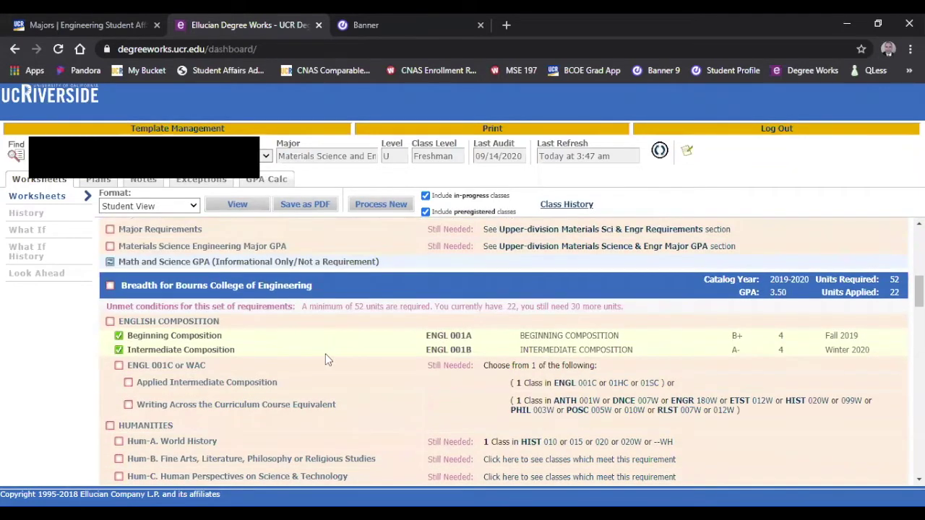
scroll(326, 356, "down", 1)
scroll(325, 359, "down", 1)
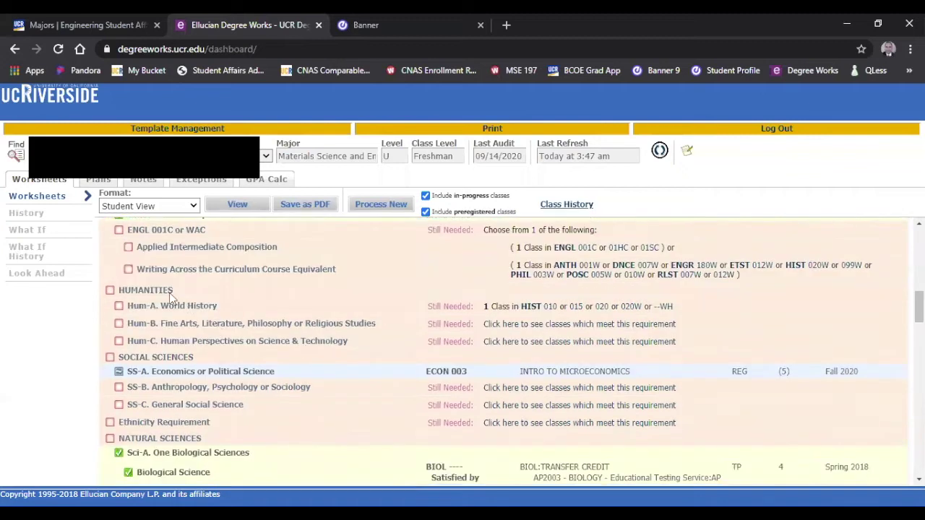
scroll(262, 333, "down", 1)
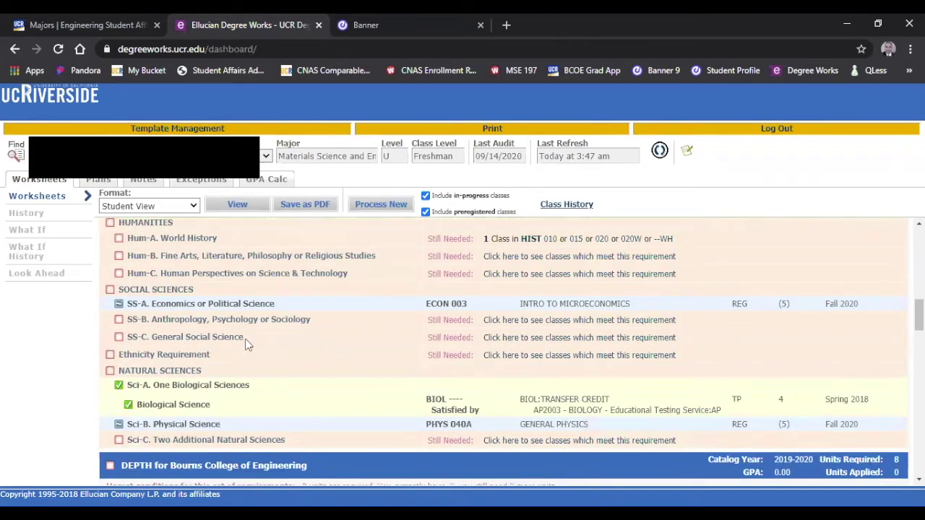
scroll(265, 336, "down", 1)
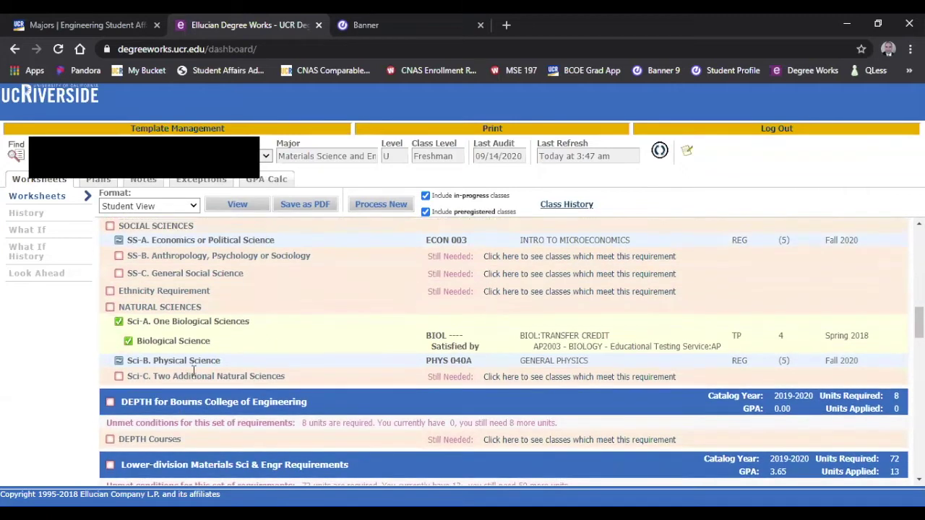
scroll(179, 426, "up", 2)
left_click_drag(154, 439, 190, 434)
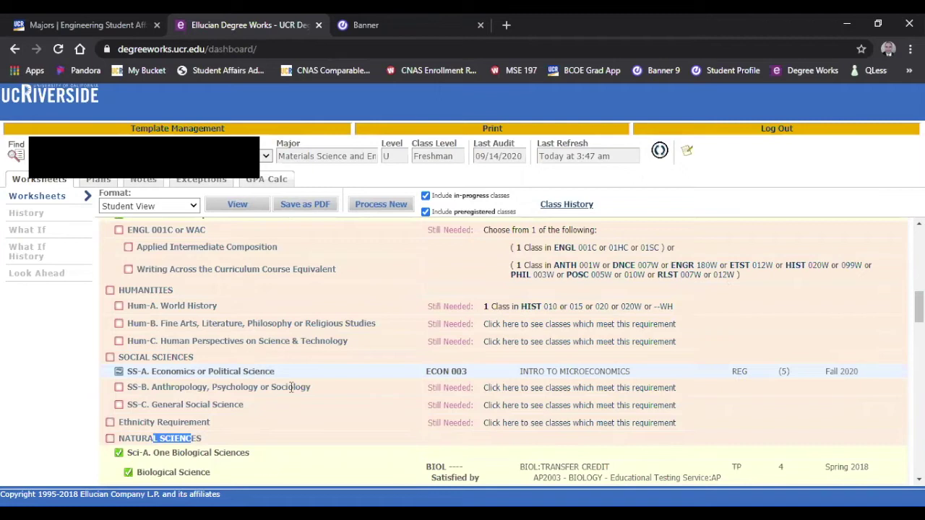
scroll(291, 388, "down", 1)
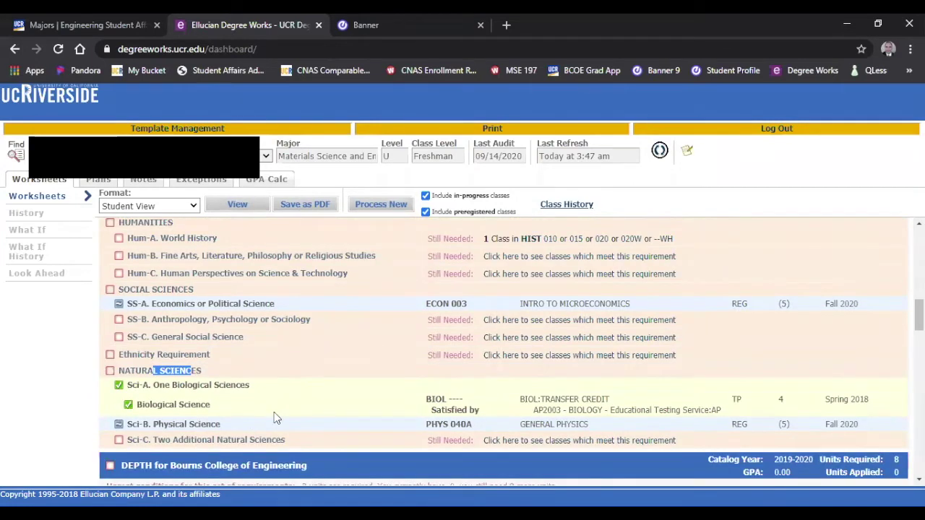
scroll(274, 412, "up", 1)
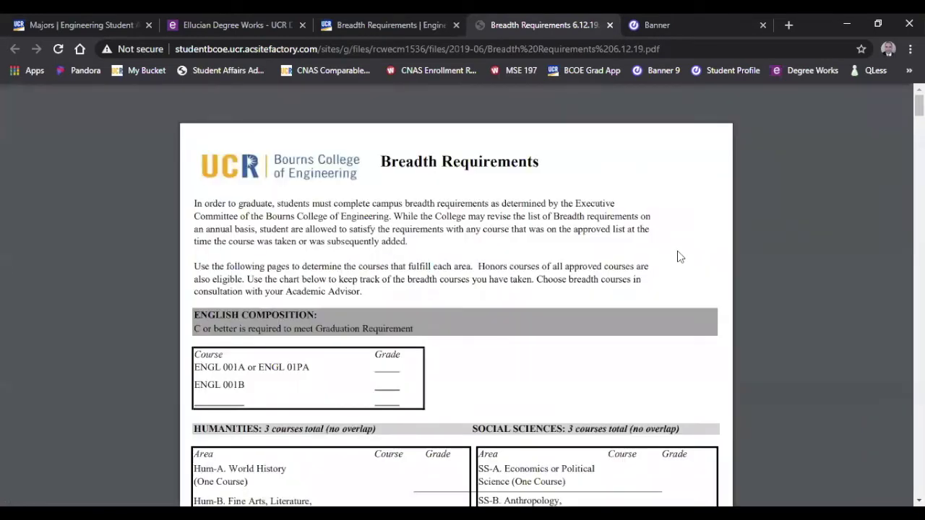
Step: Read the course-tracking chart at the start of the Breadth Requirements PDF and continue to the English Composition and Humanities lists
scroll(678, 251, "down", 2)
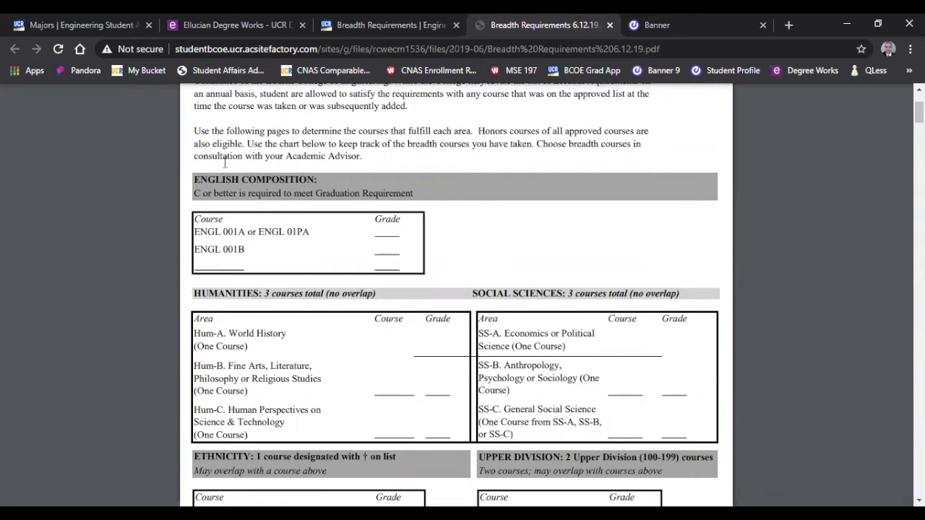
scroll(316, 229, "down", 3)
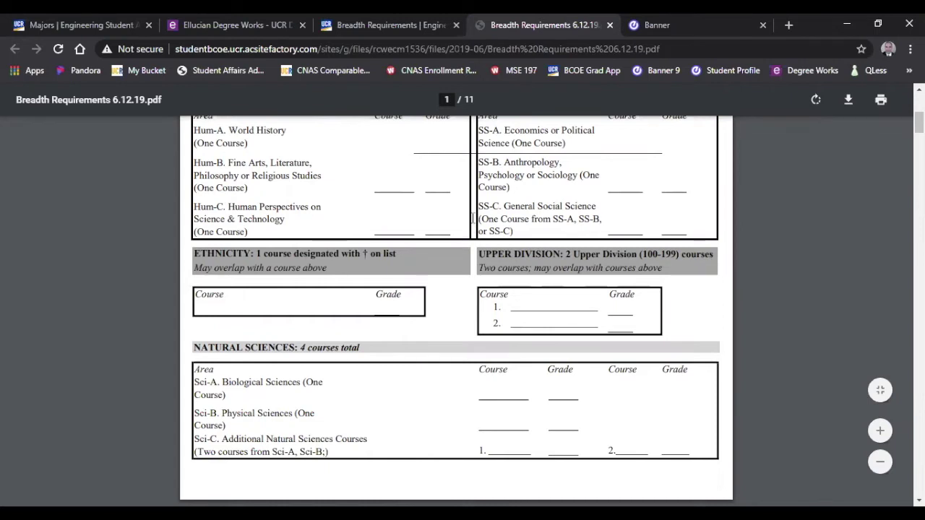
scroll(473, 216, "down", 1)
scroll(473, 216, "down", 2)
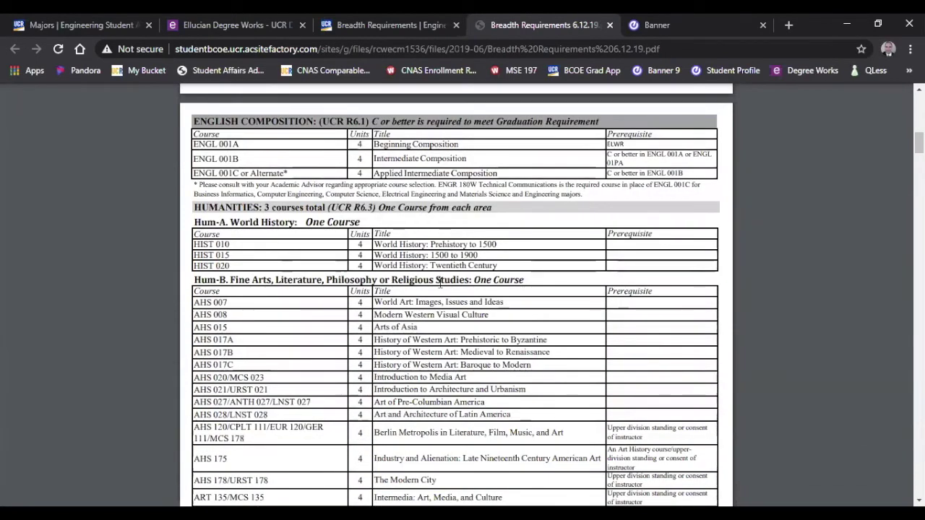
Step: Examine the approved breadth course lists in the PDF, from Hum-B through Social Sciences and Ethnicity to Sci-C Additional Natural Science Courses
scroll(441, 284, "down", 20)
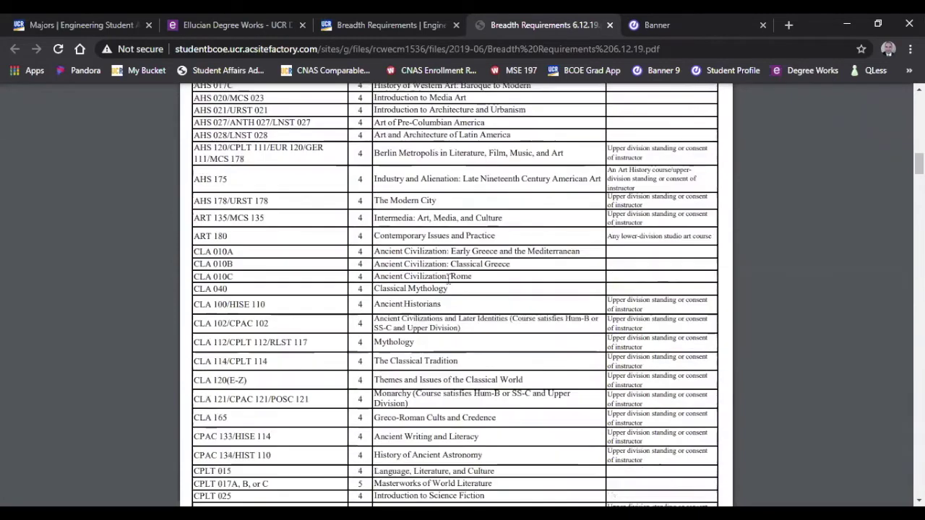
scroll(454, 275, "down", 10)
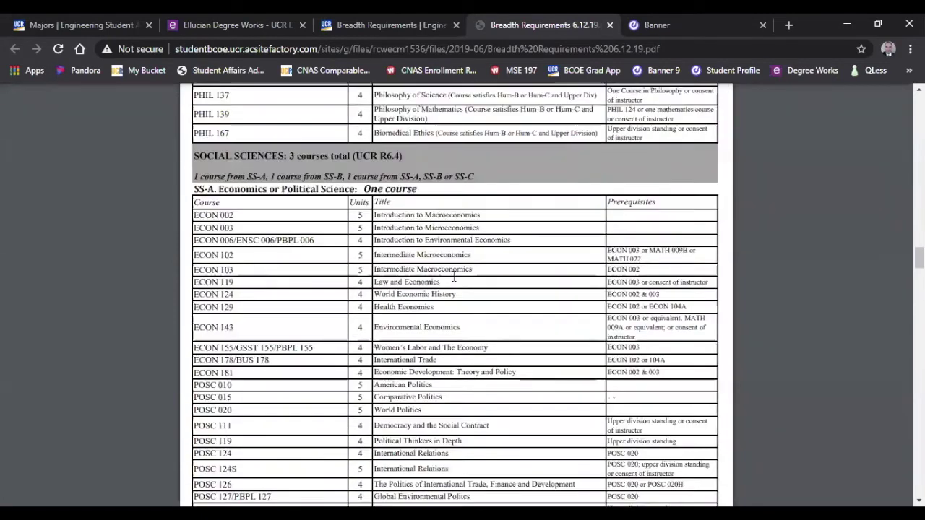
scroll(454, 277, "up", 3)
scroll(454, 278, "down", 5)
scroll(454, 278, "down", 20)
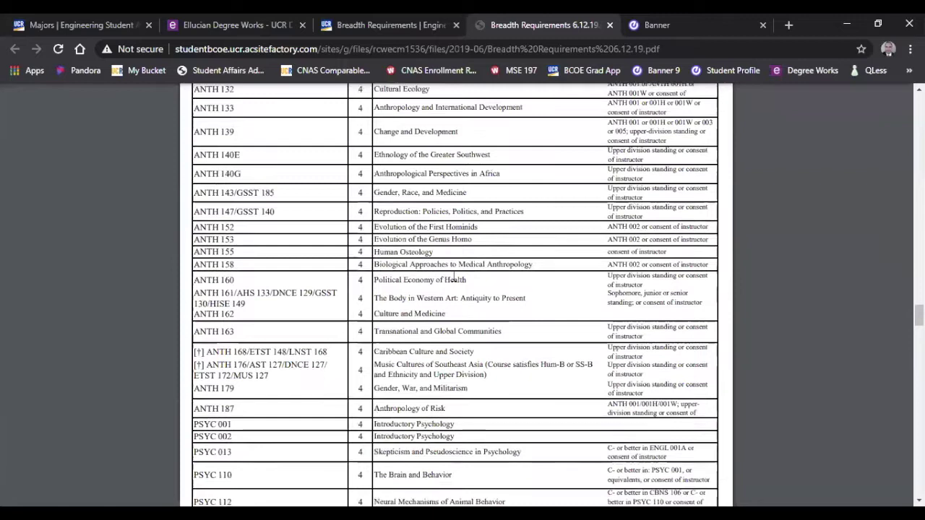
scroll(454, 277, "down", 15)
scroll(453, 277, "up", 3)
scroll(454, 277, "down", 5)
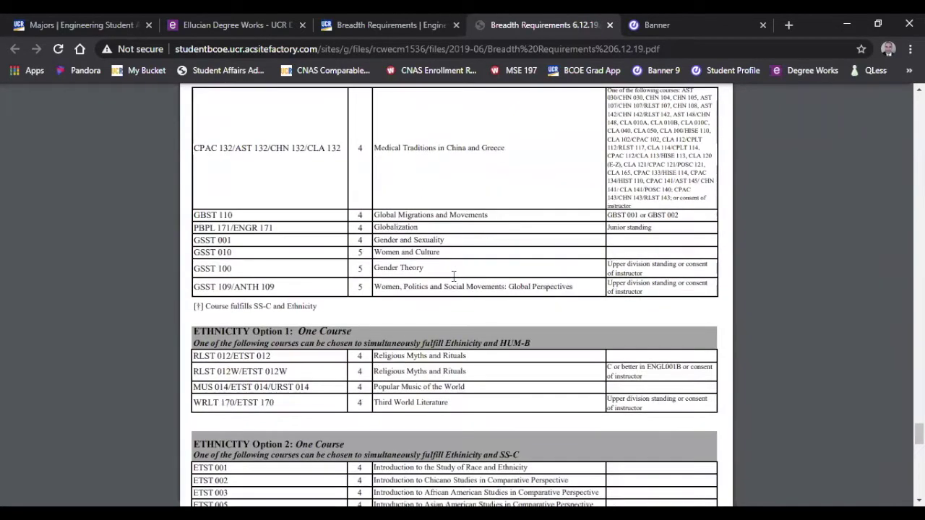
scroll(454, 275, "down", 15)
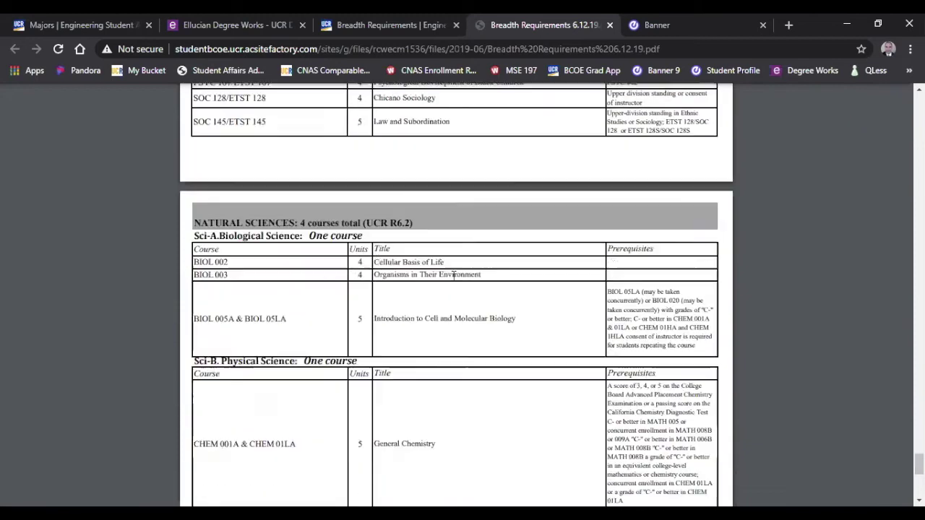
scroll(454, 277, "down", 5)
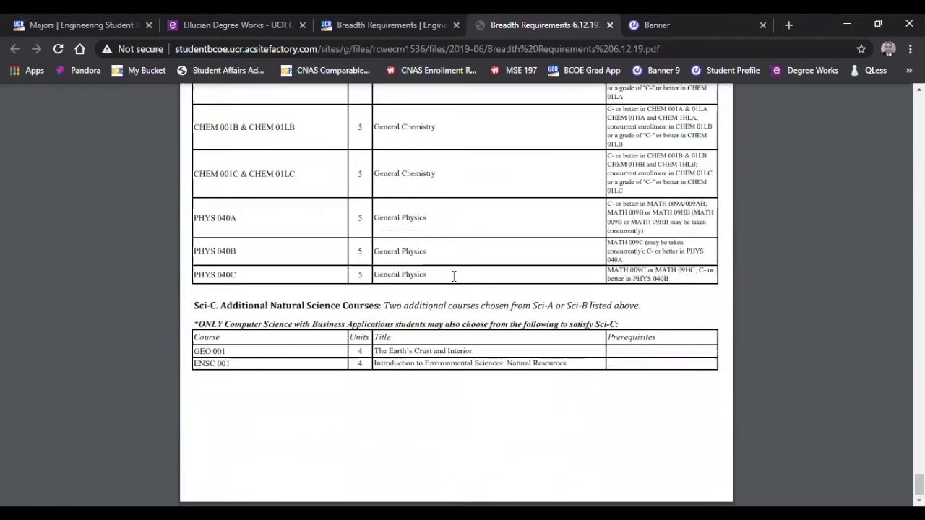
Step: Return to the Humanities lists in the Breadth Requirements PDF and highlight the Hum-B heading, AHS 017A and part of the AHS 120/CPLT 111 entry
scroll(454, 276, "up", 20)
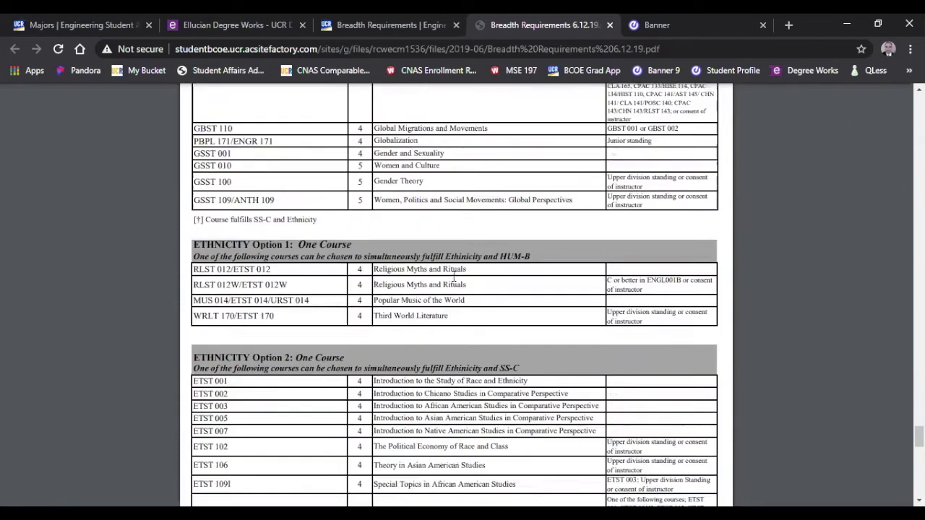
scroll(454, 276, "up", 10)
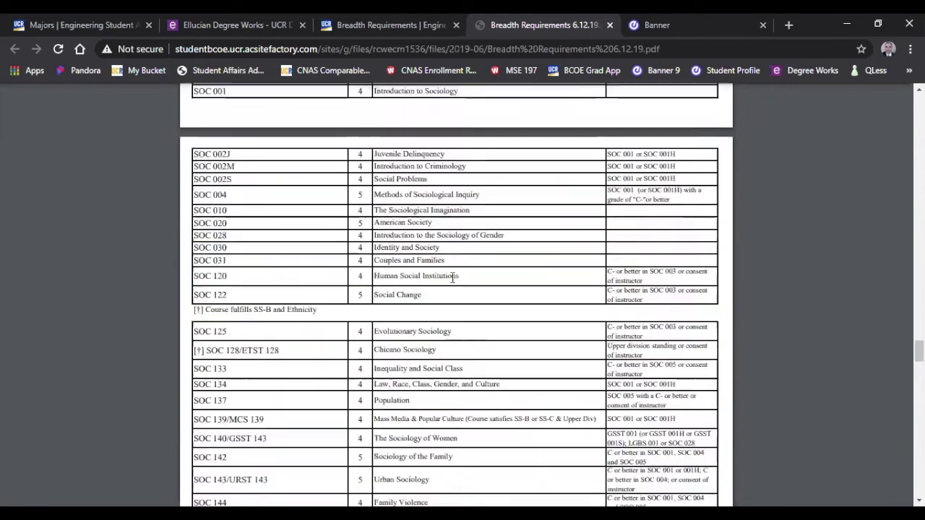
scroll(453, 276, "up", 10)
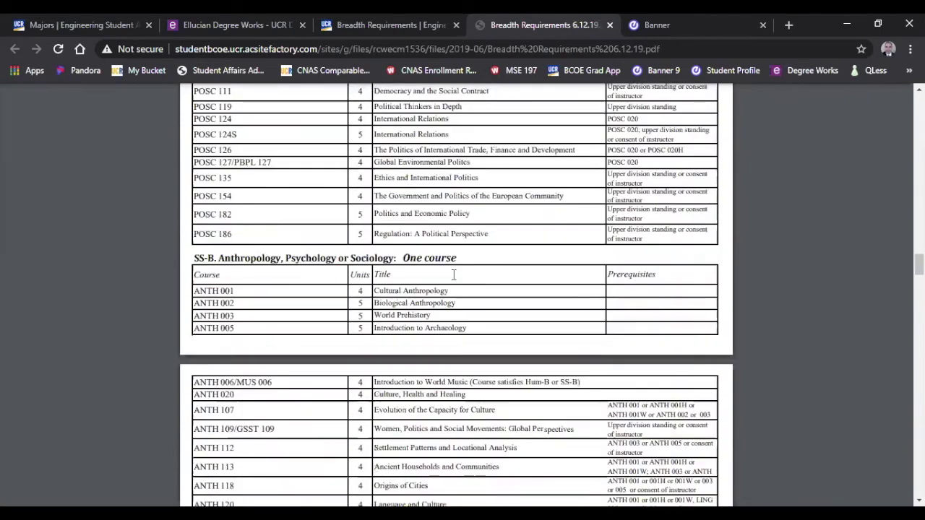
scroll(454, 274, "up", 15)
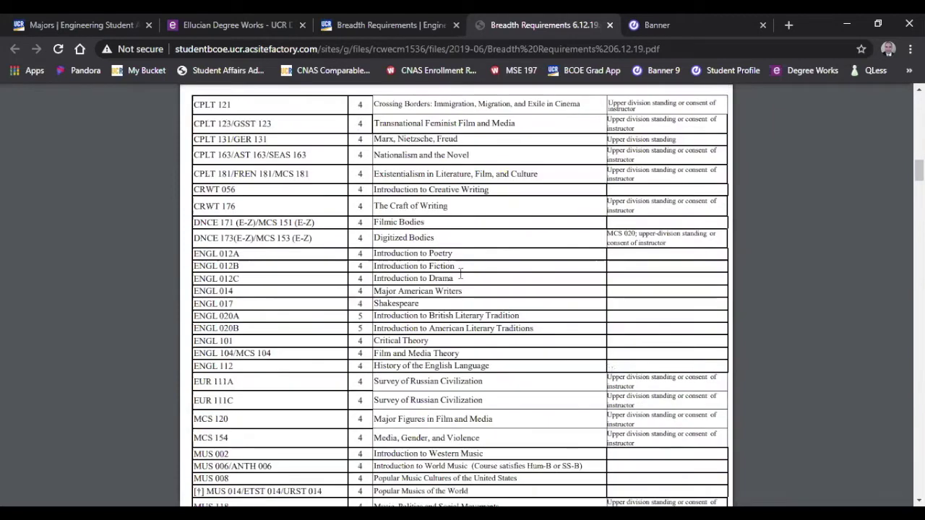
scroll(460, 275, "up", 10)
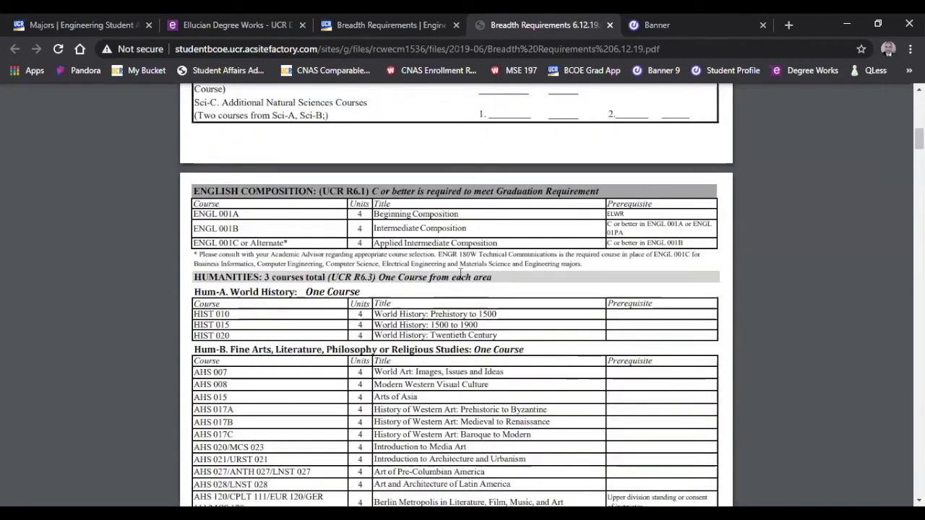
scroll(460, 273, "down", 2)
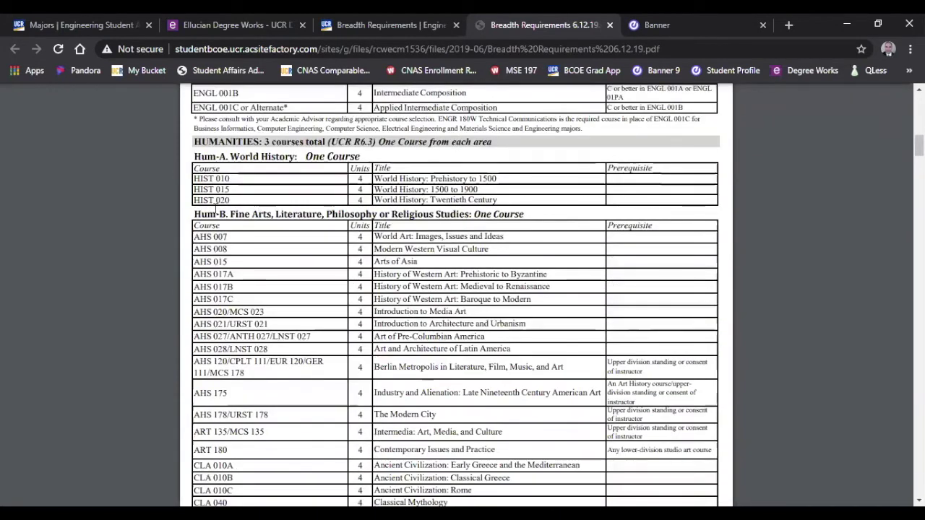
left_click_drag(194, 214, 526, 215)
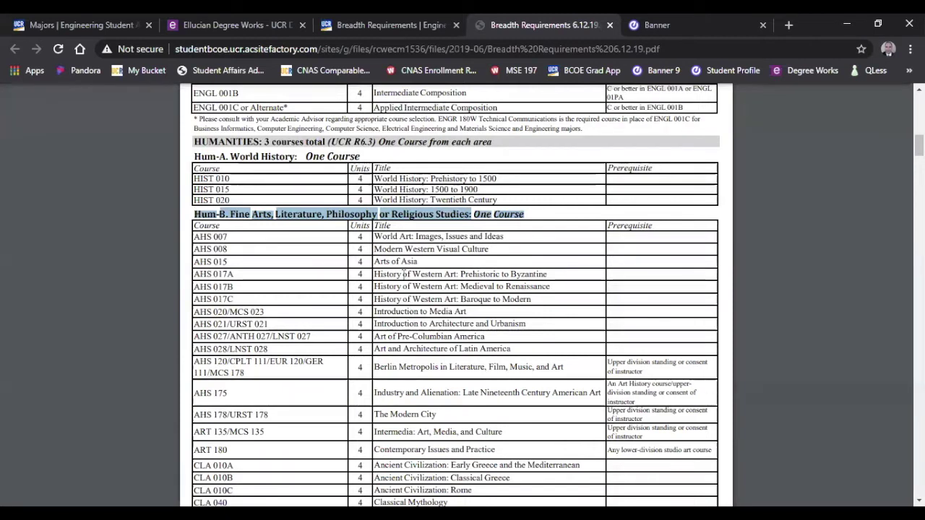
scroll(405, 273, "down", 1)
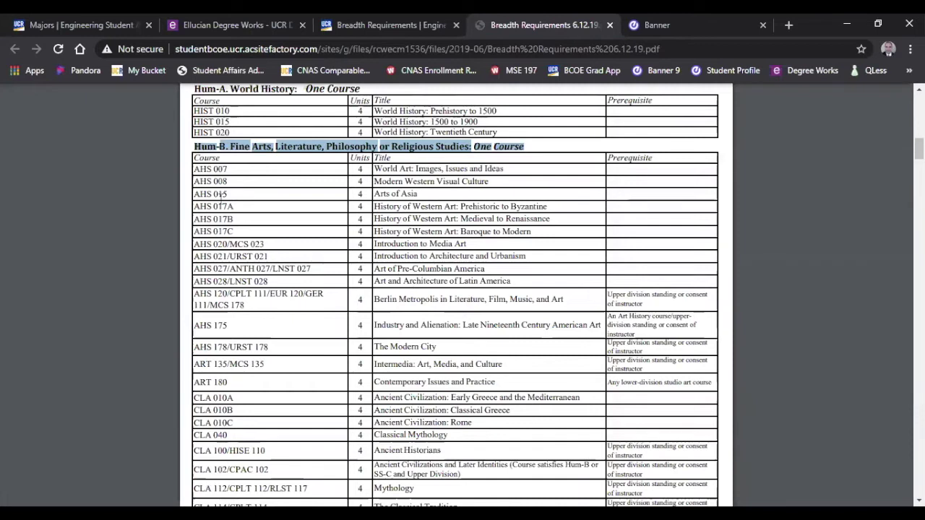
left_click_drag(239, 208, 208, 208)
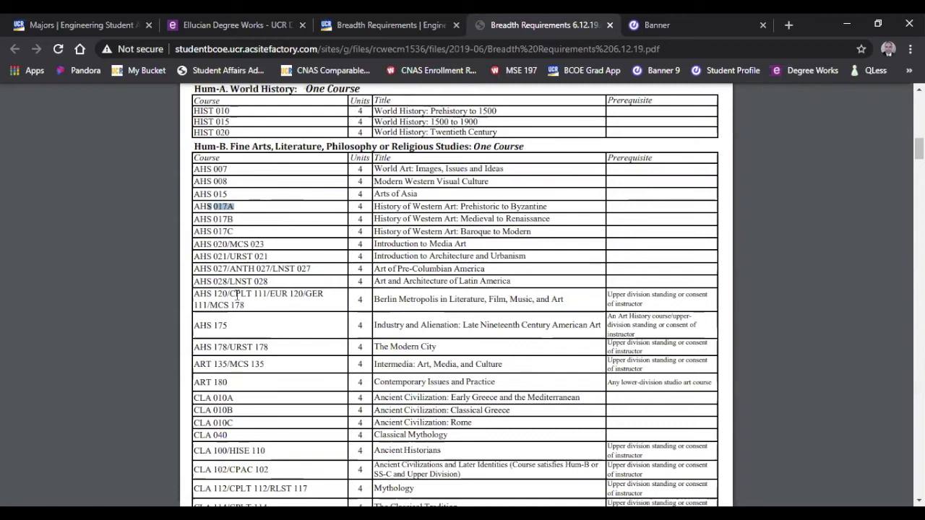
left_click_drag(210, 292, 270, 294)
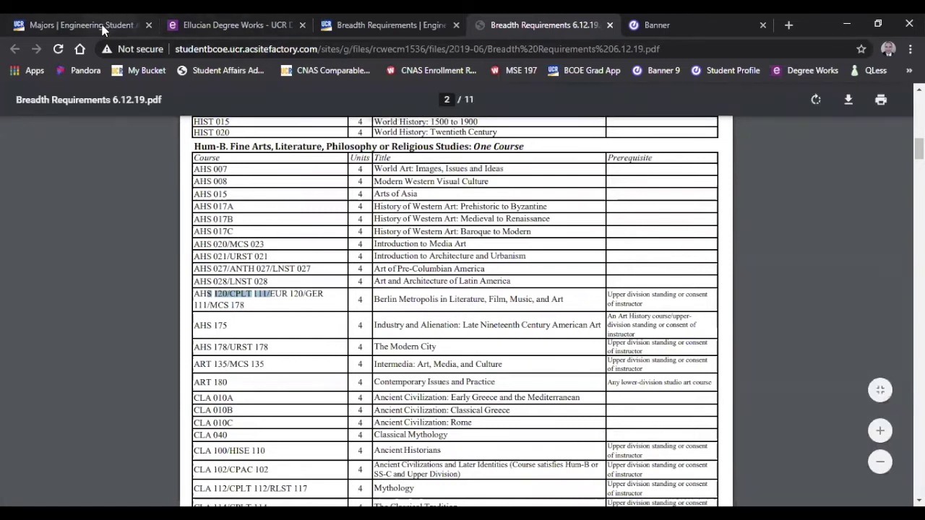
Step: Switch to the Engineering Student Affairs site, reload its Majors page and open the 2020 Computer Engineering course plan PDF
key("ctrl+1")
mouse_move(427, 196)
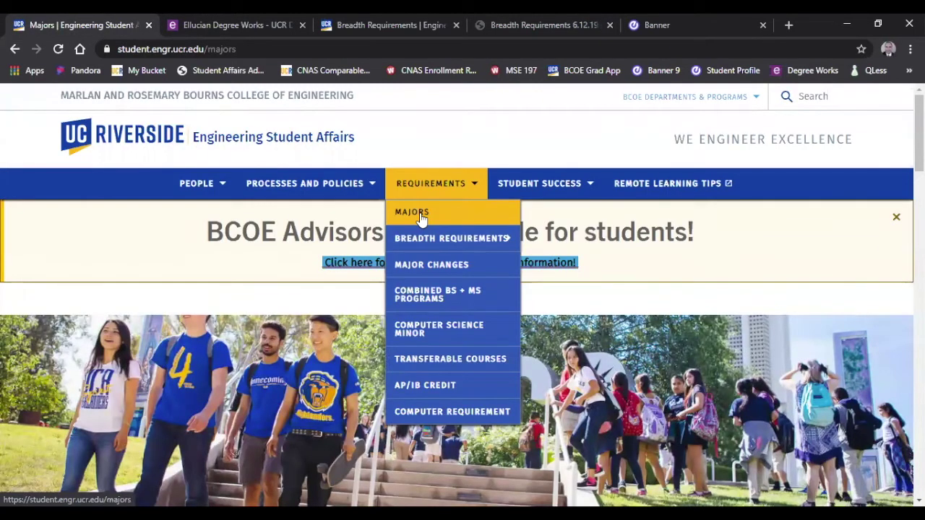
left_click(422, 216)
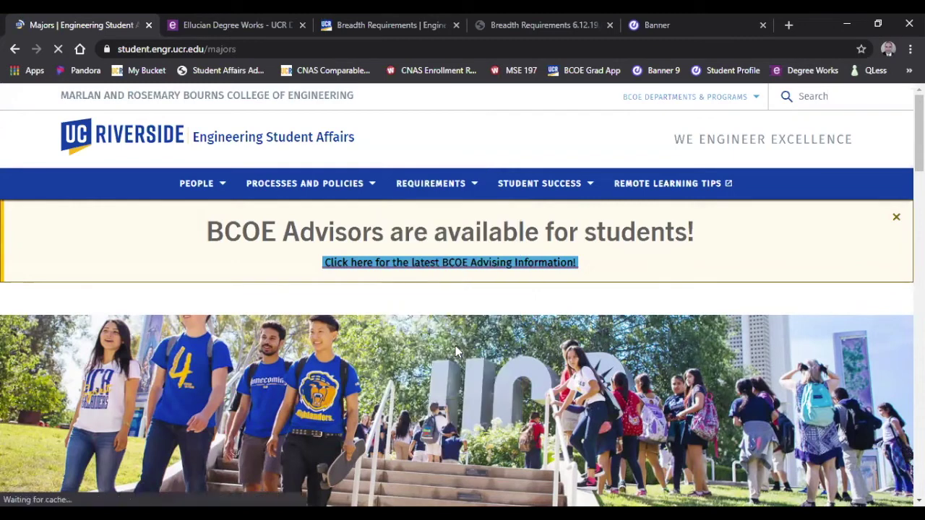
scroll(456, 352, "down", 3)
scroll(455, 352, "down", 3)
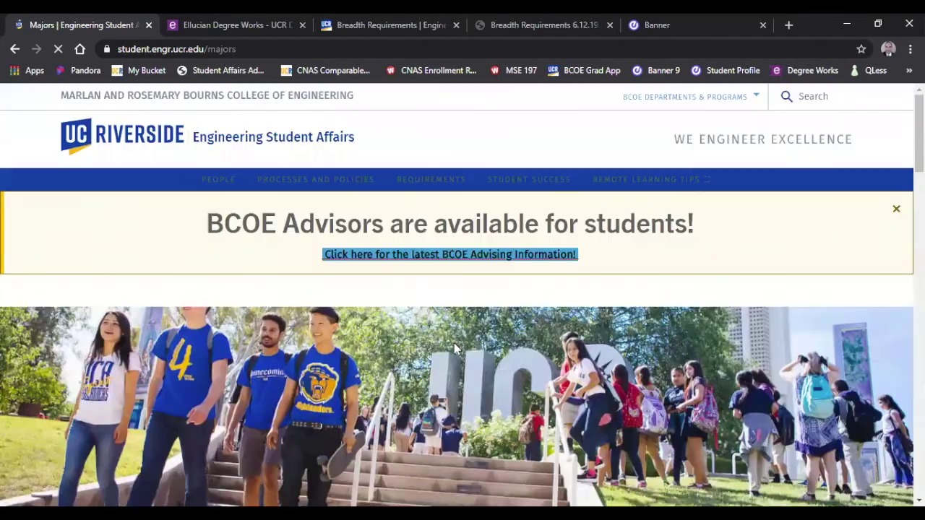
scroll(454, 343, "down", 10)
left_click(124, 300)
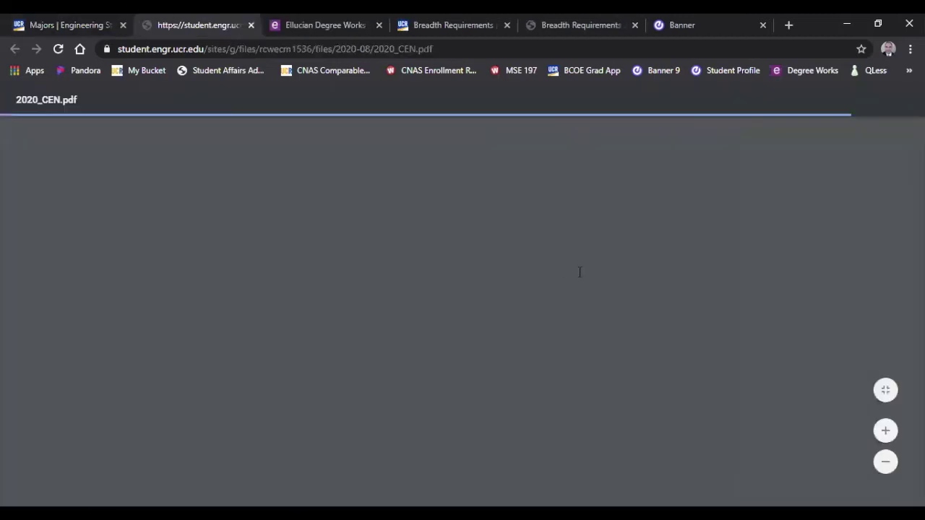
scroll(633, 271, "down", 1)
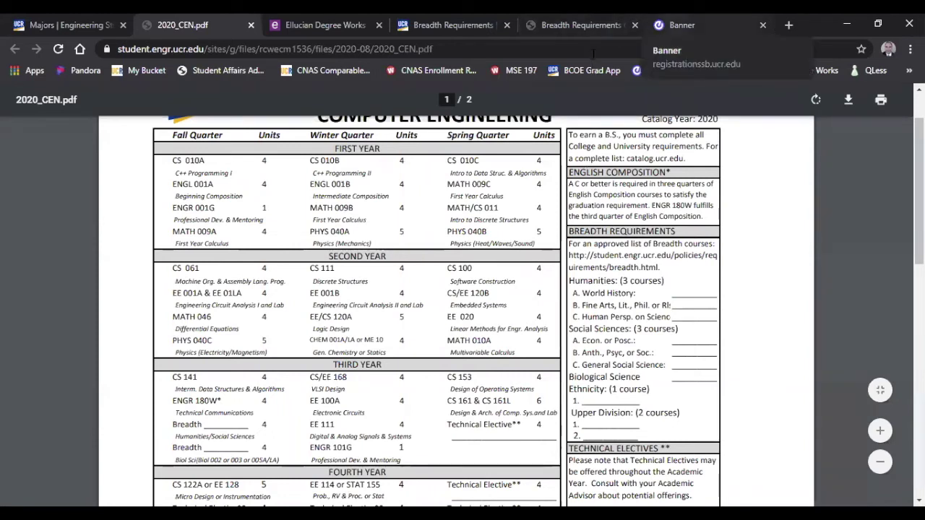
Step: Switch to Banner registration and open the class search for the Fall 2020 term
key("ctrl+9")
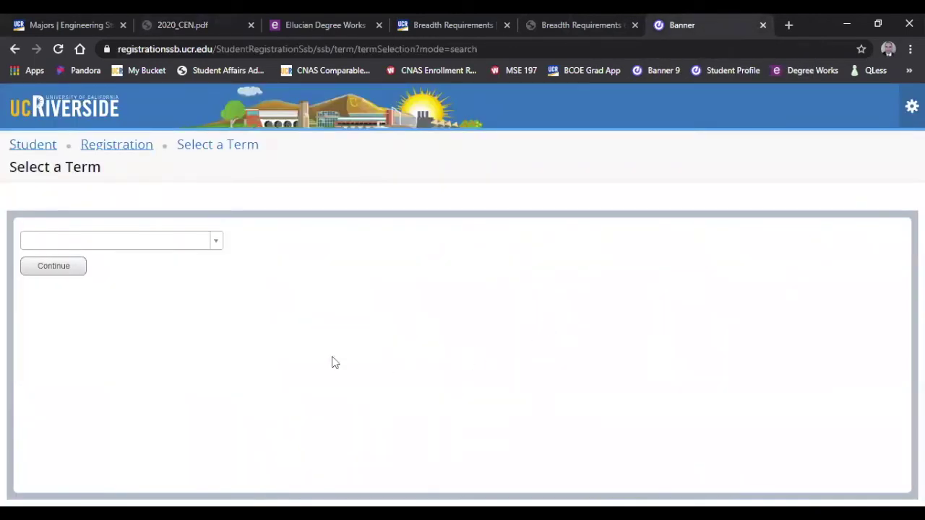
left_click(188, 245)
left_click(59, 288)
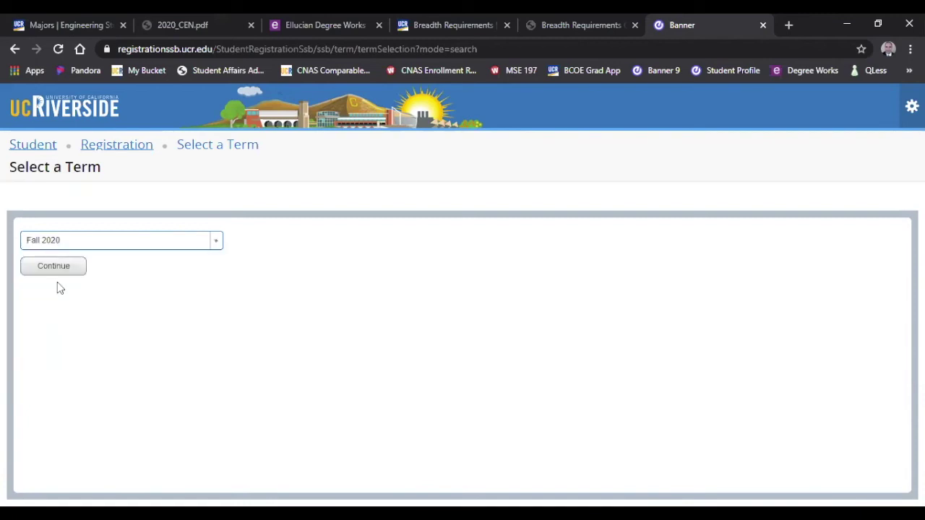
left_click(53, 266)
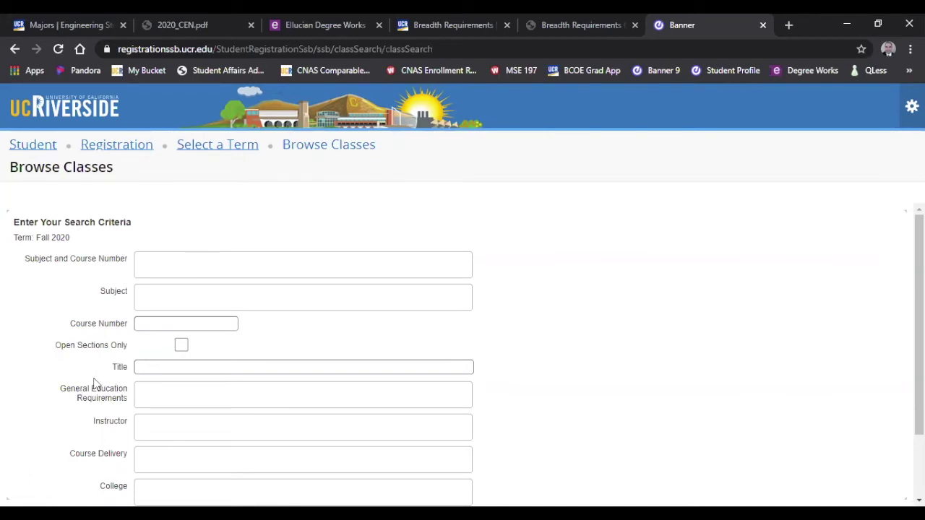
Step: Examine the General Education Requirements options with the EN prefix, from English Composition and Ethnicity through Humanities, Natural Sciences and Social Sciences
left_click(165, 391)
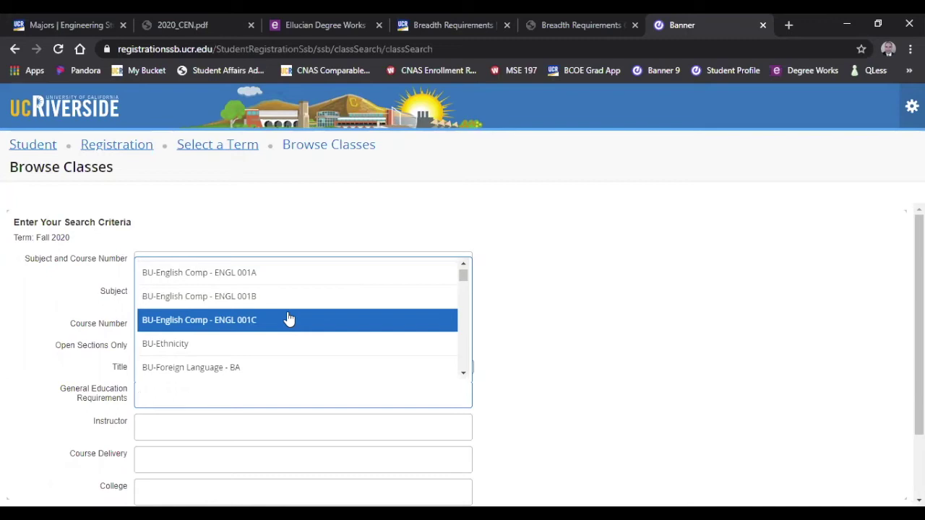
scroll(288, 319, "down", 10)
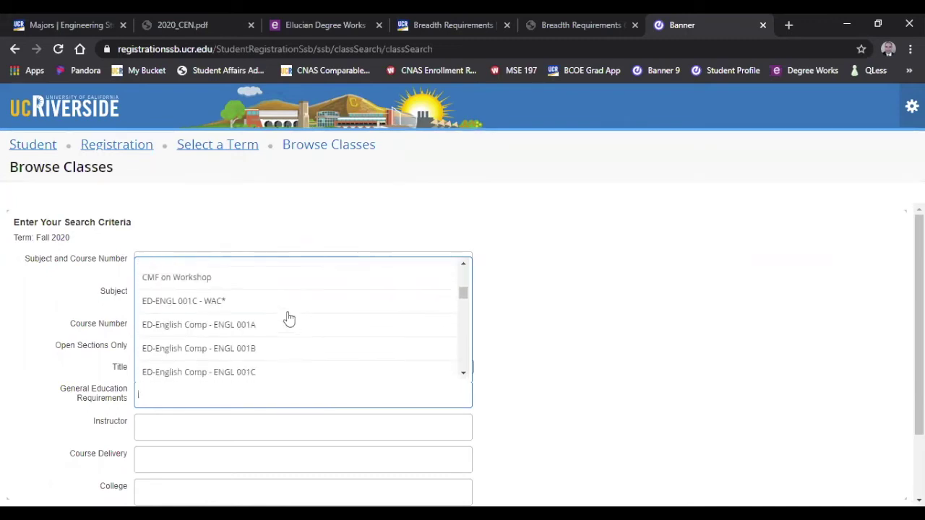
scroll(289, 319, "down", 10)
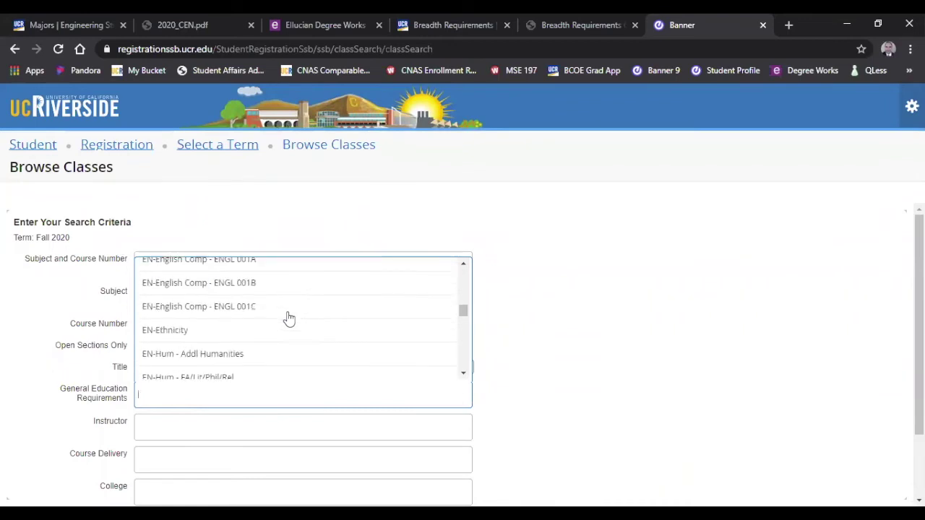
scroll(289, 319, "down", 2)
scroll(288, 319, "up", 5)
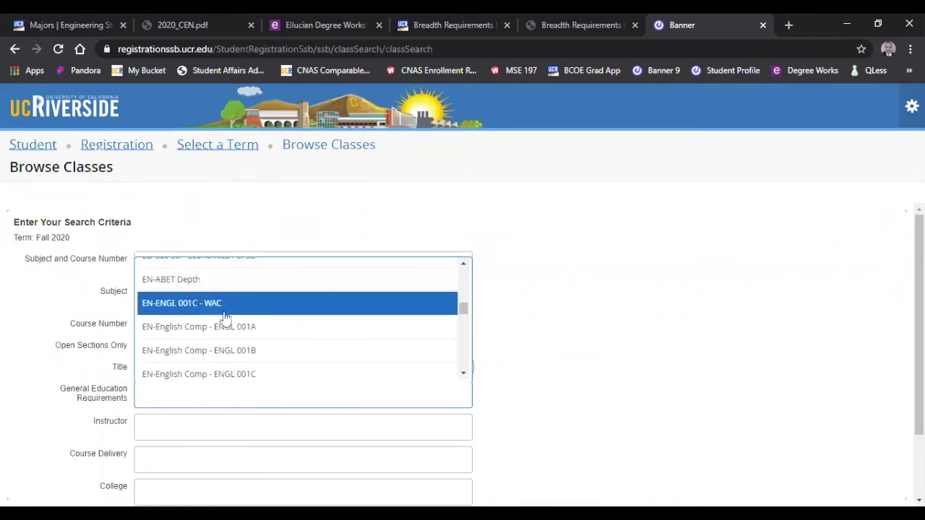
scroll(295, 347, "down", 3)
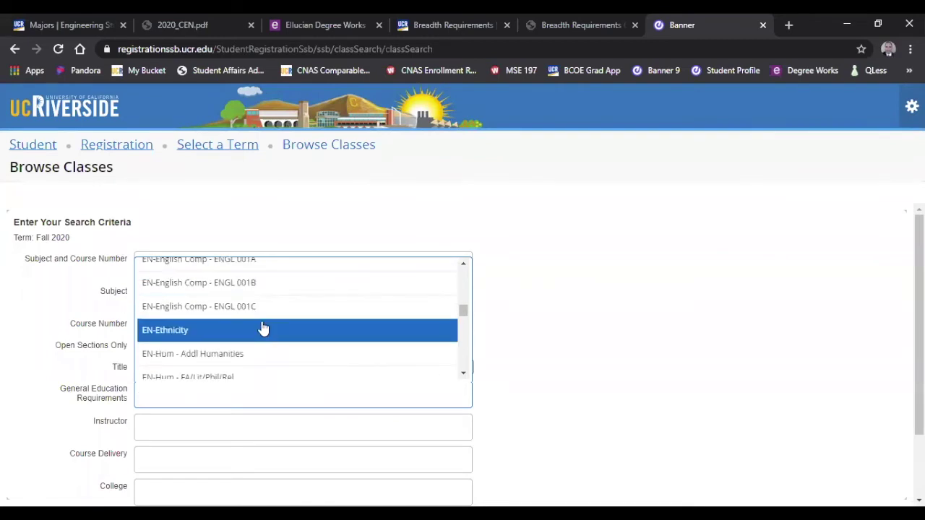
scroll(264, 332, "down", 3)
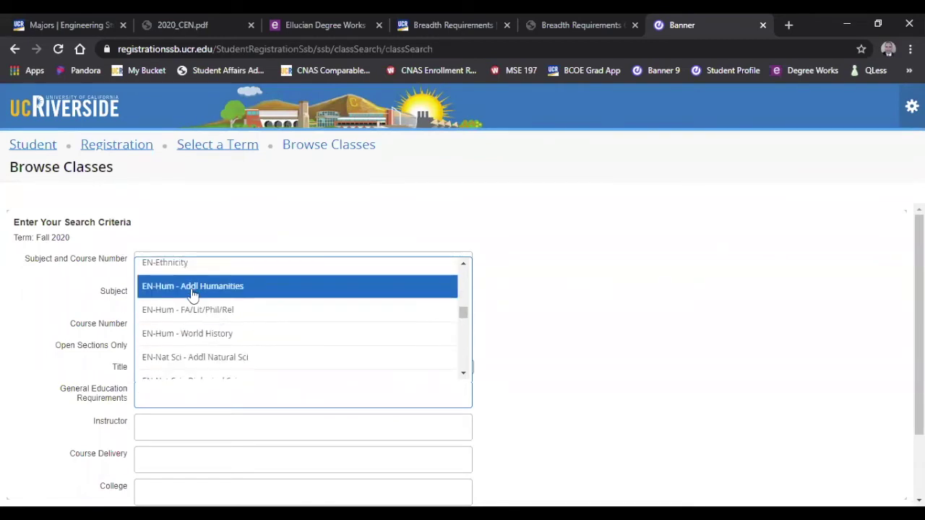
scroll(266, 301, "down", 1)
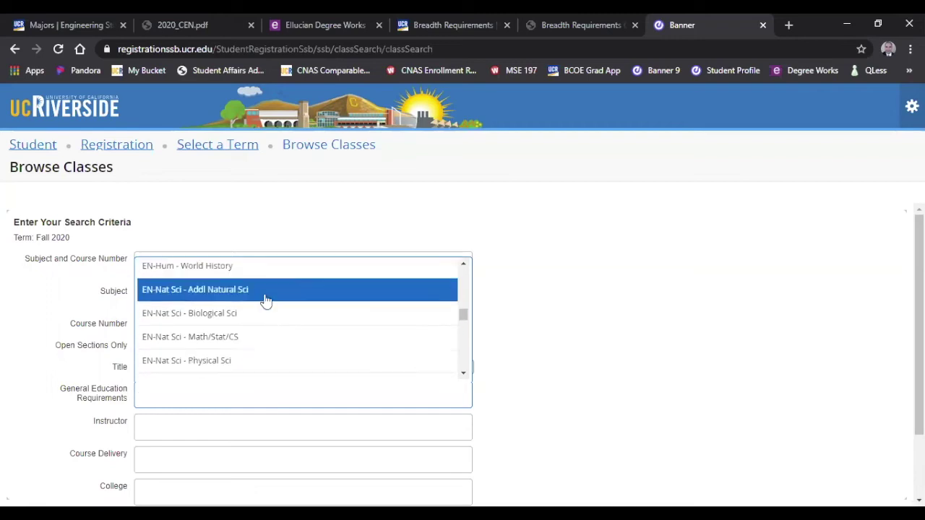
scroll(262, 330, "down", 3)
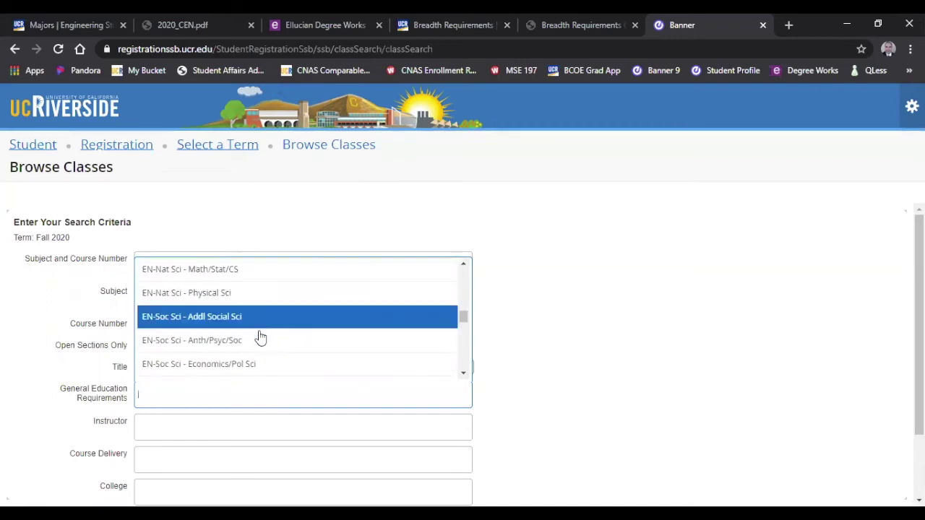
scroll(268, 324, "down", 3)
scroll(266, 322, "up", 3)
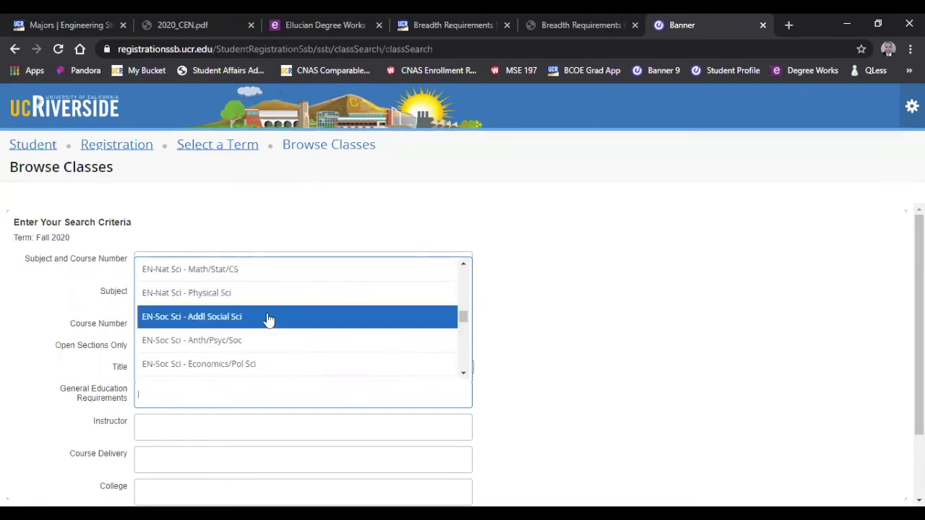
scroll(245, 325, "up", 3)
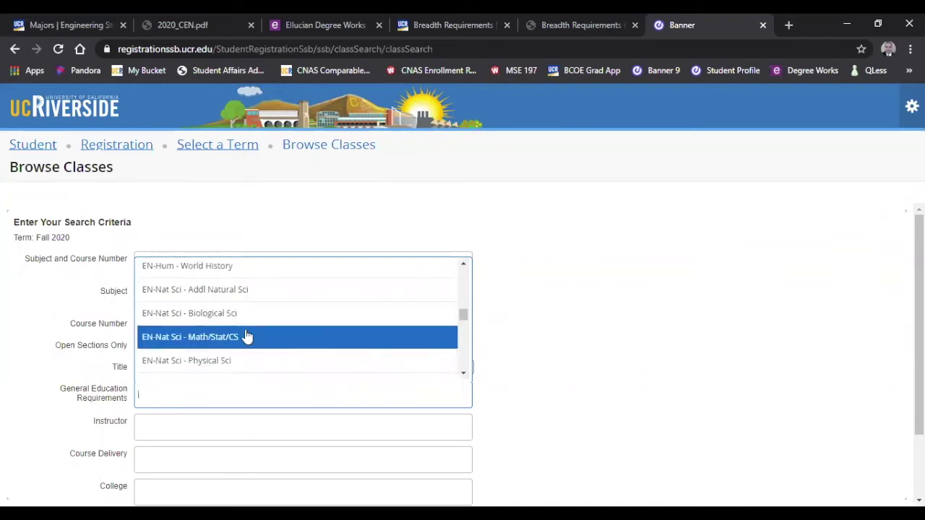
scroll(247, 336, "up", 1)
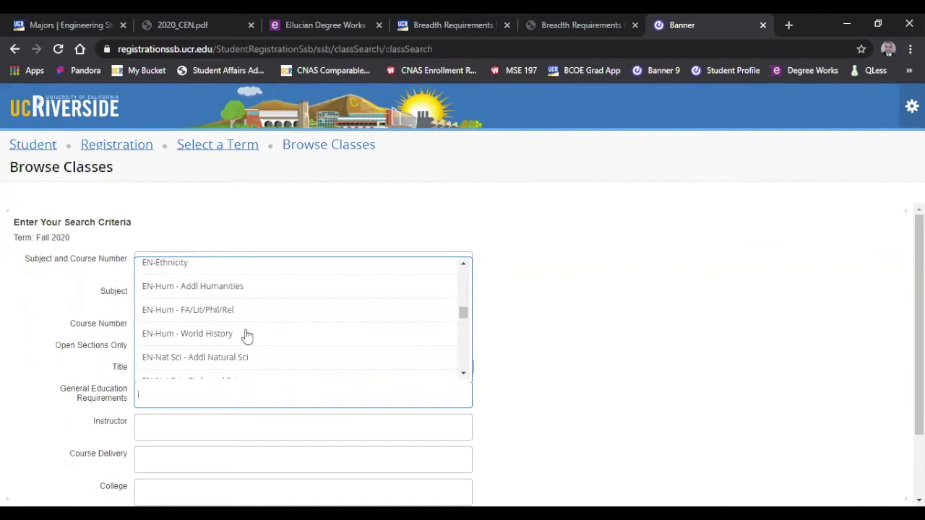
scroll(247, 336, "up", 1)
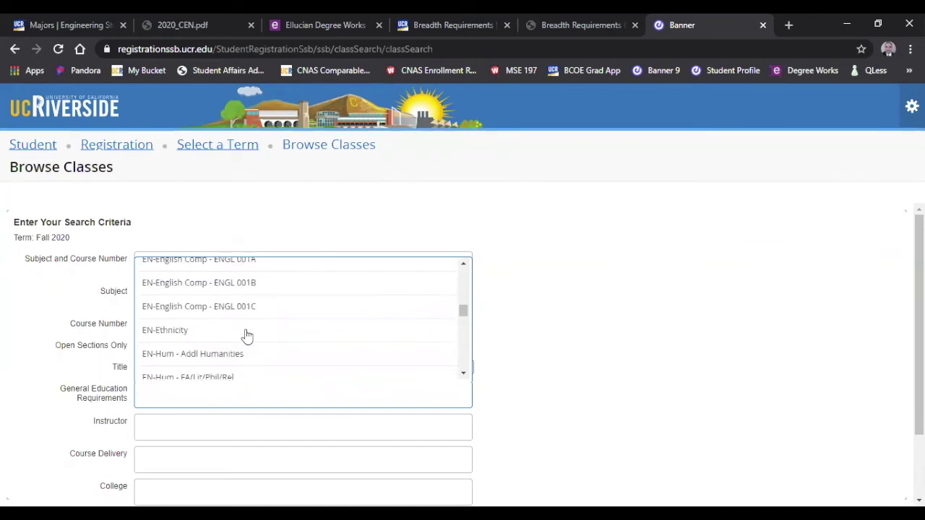
Step: Search for classes with the general education requirement EN-Hum - FA/Lit/Phil/Rel and highlight the class count in the results
scroll(246, 336, "down", 1)
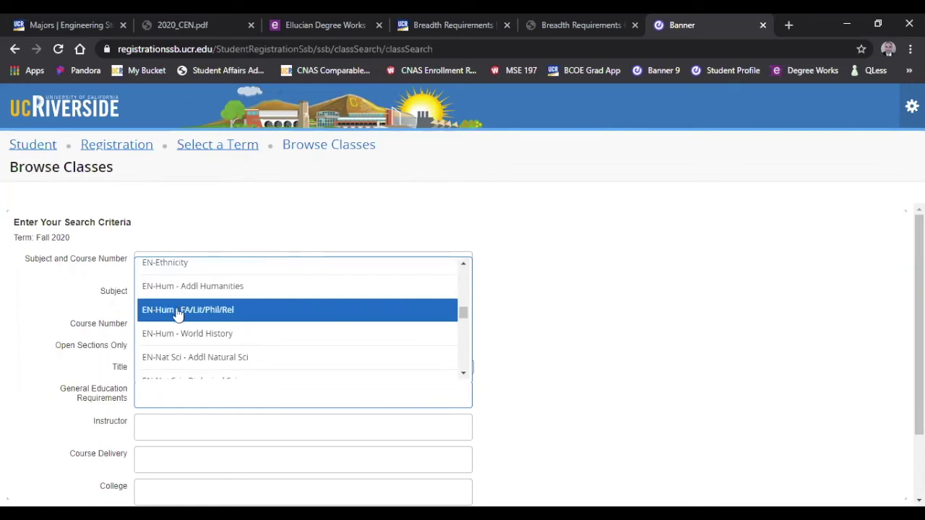
left_click(232, 312)
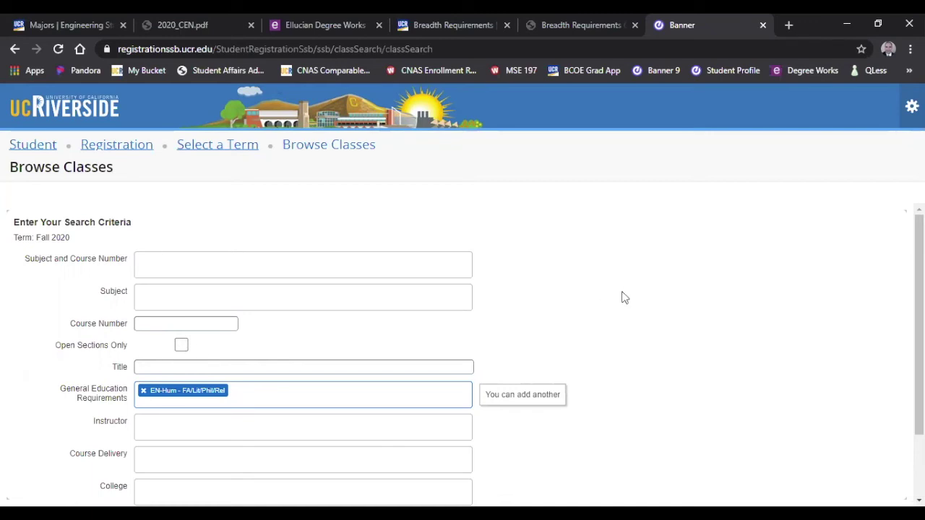
scroll(627, 296, "down", 2)
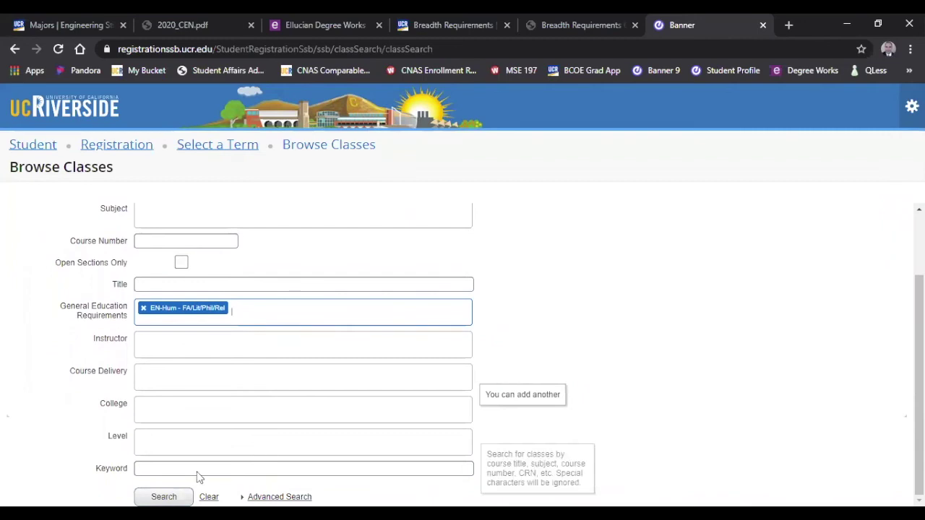
key("Return")
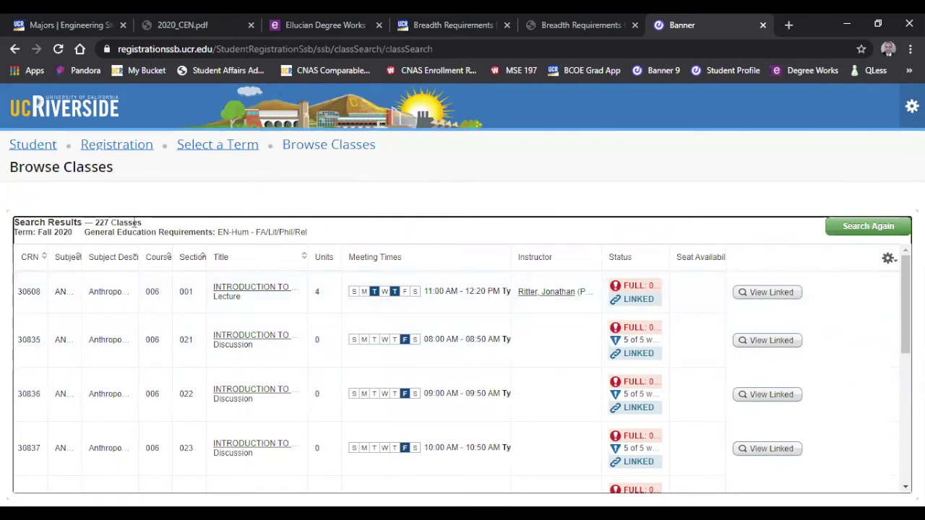
left_click_drag(142, 224, 95, 221)
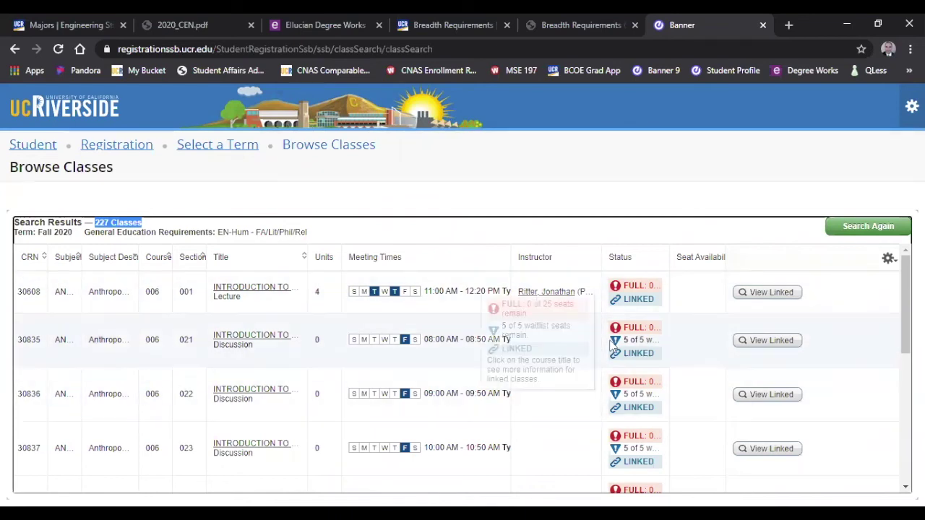
Step: Look through the listed humanities classes and their seat status, and revisit the 2020_CEN.pdf course plan and the Degree Works audit
scroll(701, 338, "down", 2)
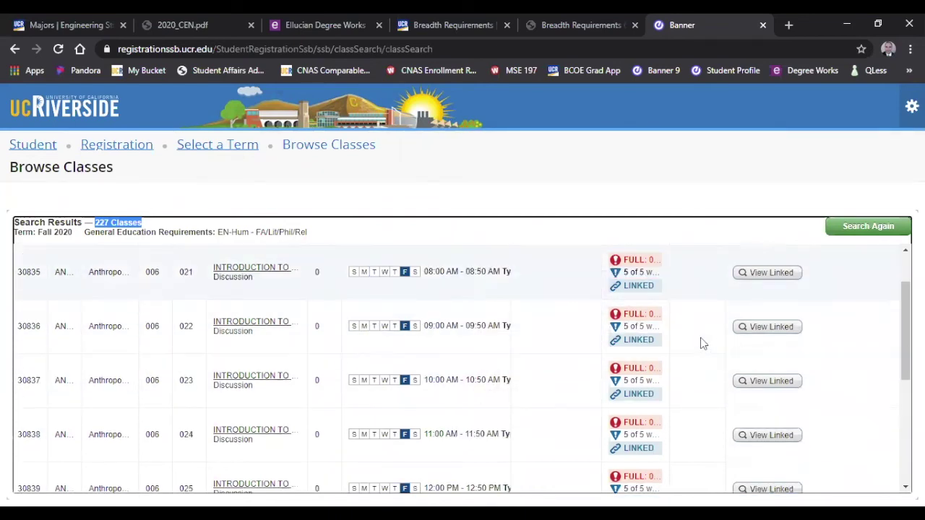
scroll(700, 340, "down", 2)
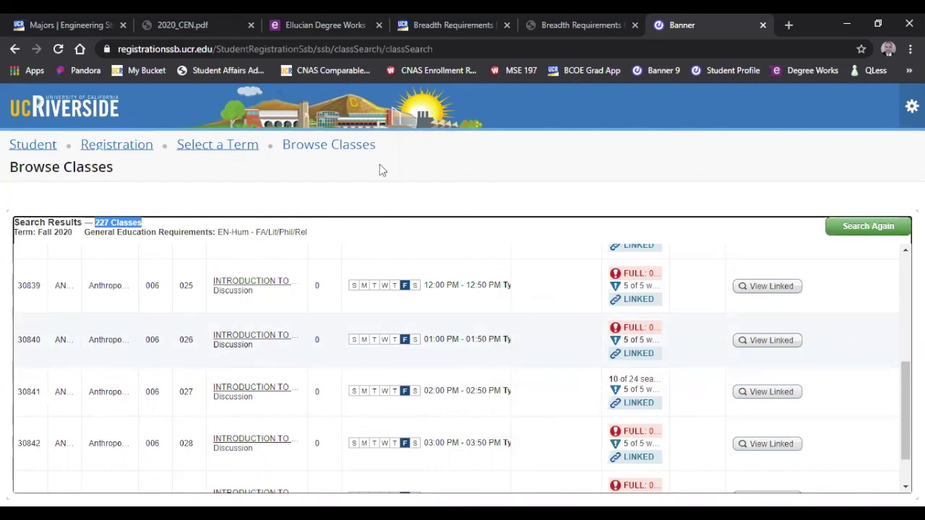
left_click(187, 27)
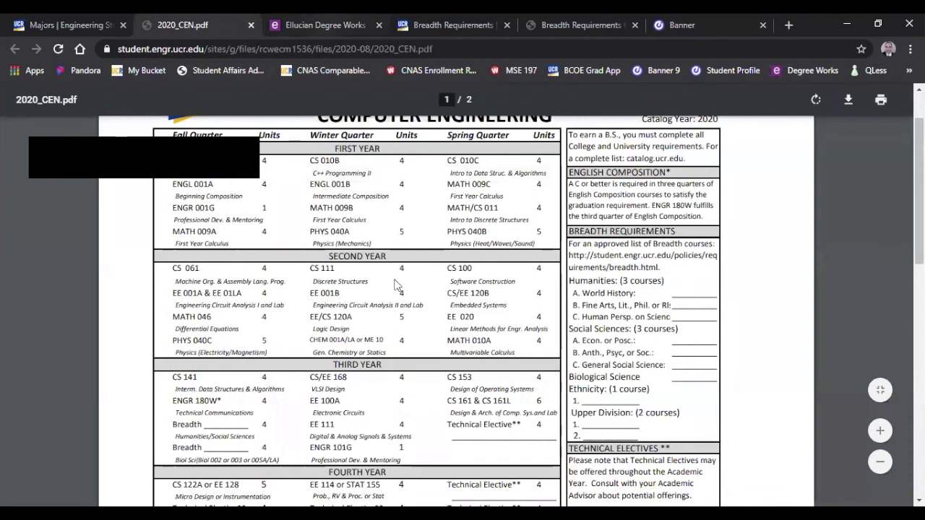
key("ctrl+Tab")
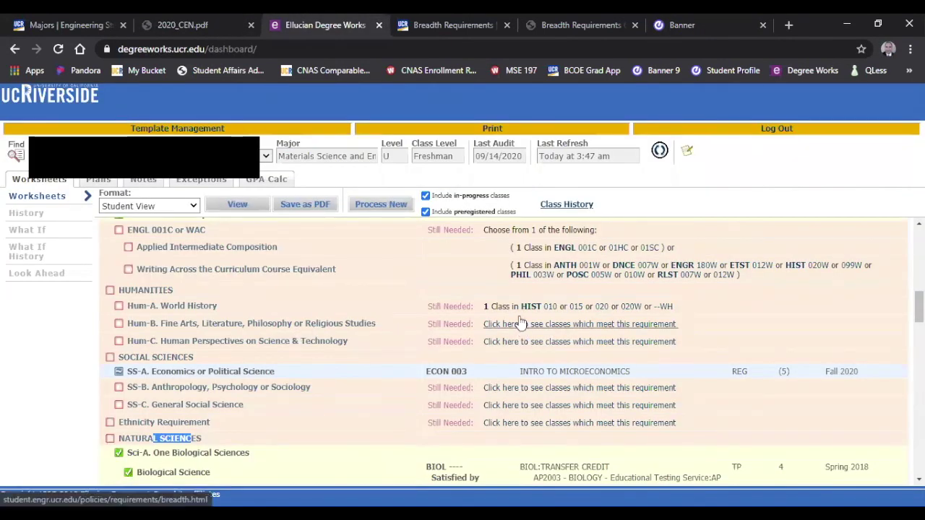
Step: Highlight the Hum-B Fine Arts, Literature, Philosophy or Religious Studies heading in the Breadth Requirements PDF and return to the Banner class results
left_click(578, 25)
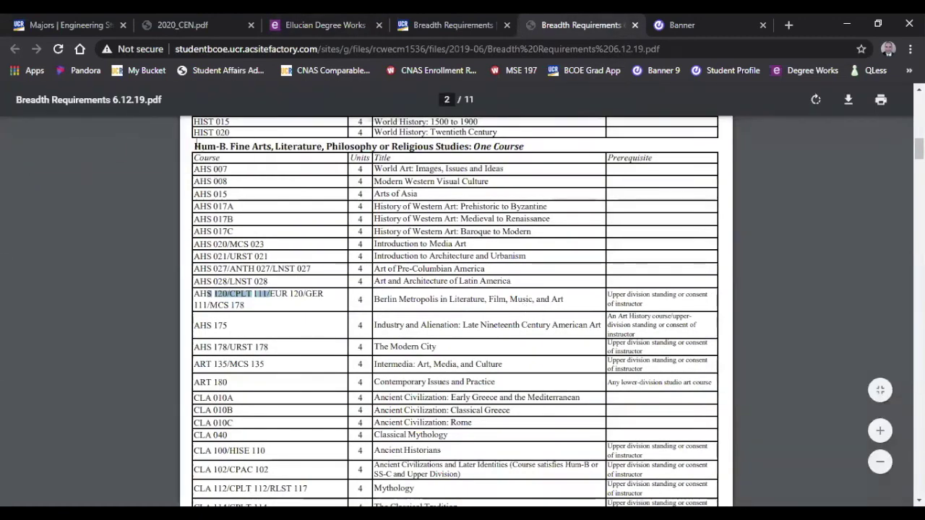
left_click_drag(193, 146, 528, 157)
left_click(679, 24)
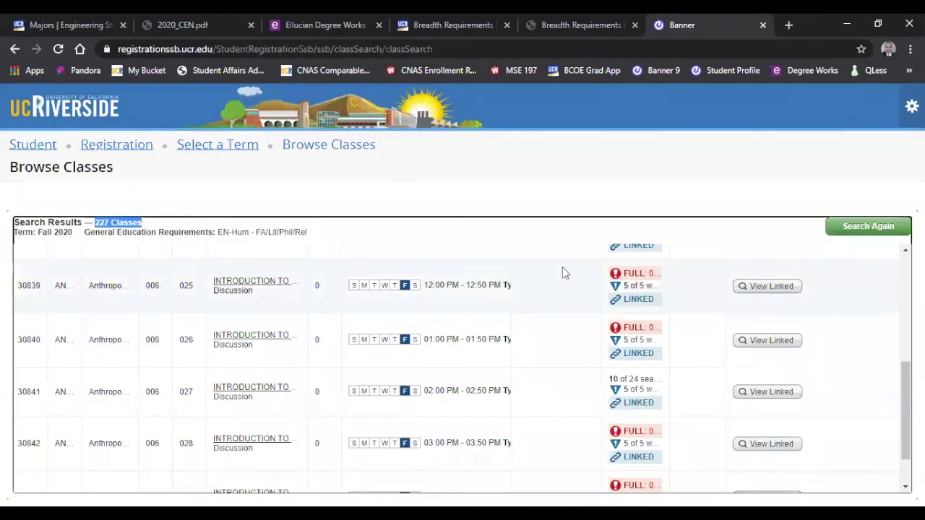